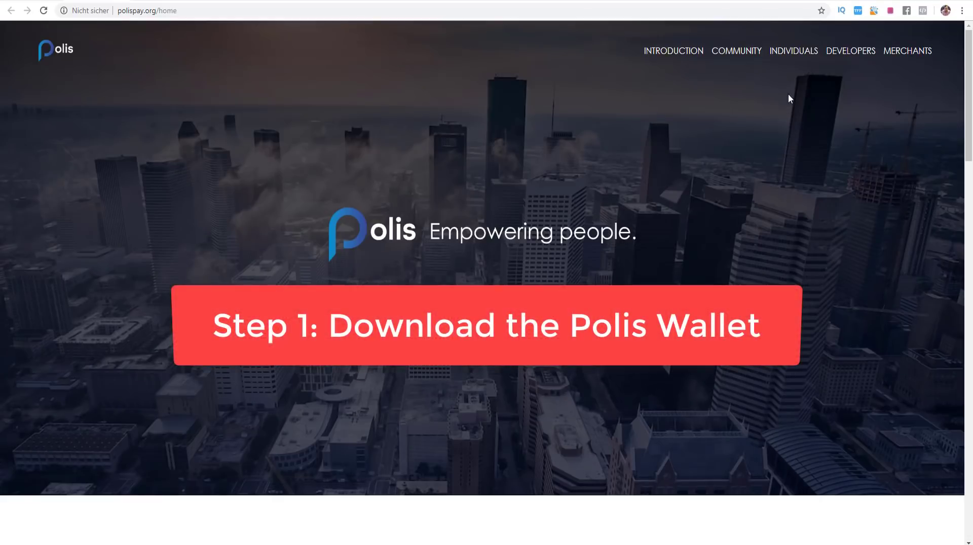
# - From polispay.org Downloads, get the Windows 64-bit source package polis core-1.5.3-win64.zip (36.1 MB)
pyautogui.moveTo(792, 52)
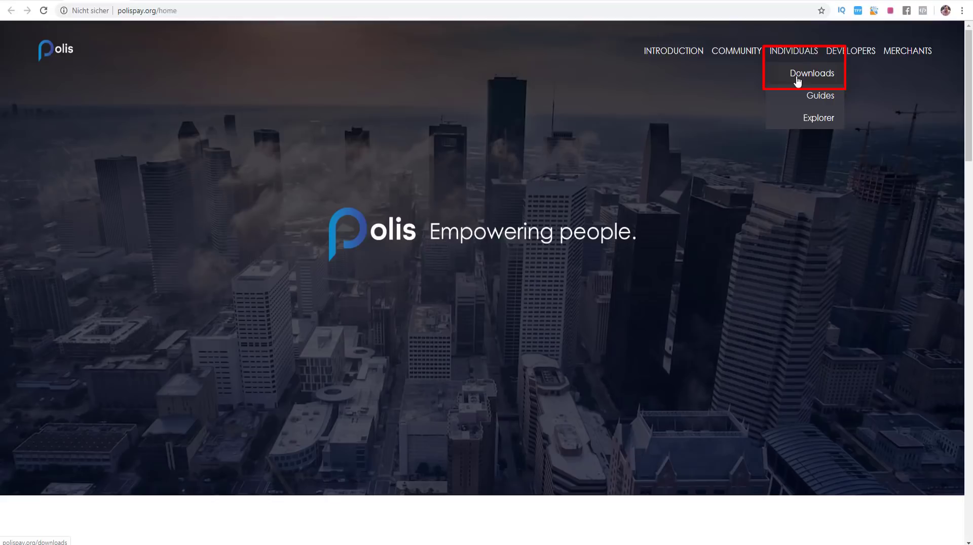
pyautogui.click(790, 81)
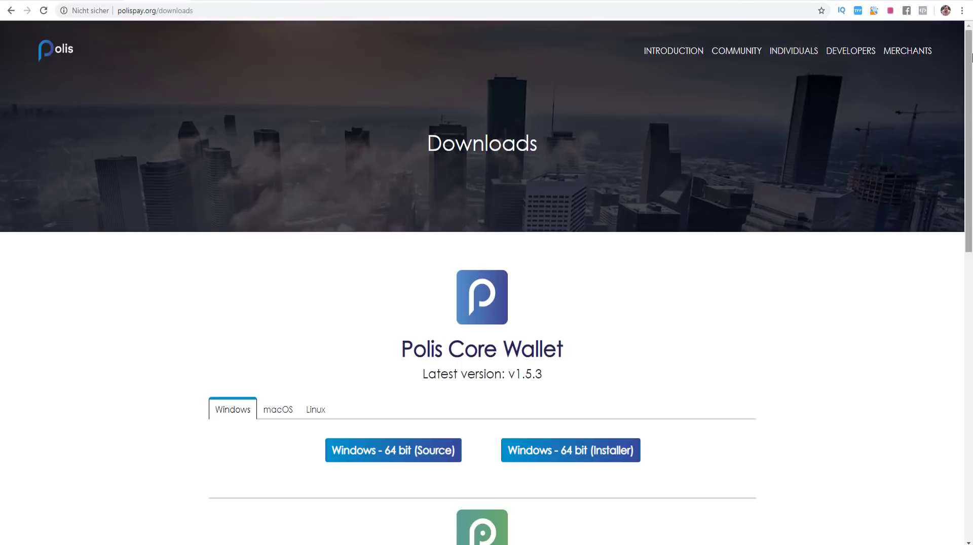
pyautogui.moveTo(971, 57); pyautogui.dragTo(972, 64)
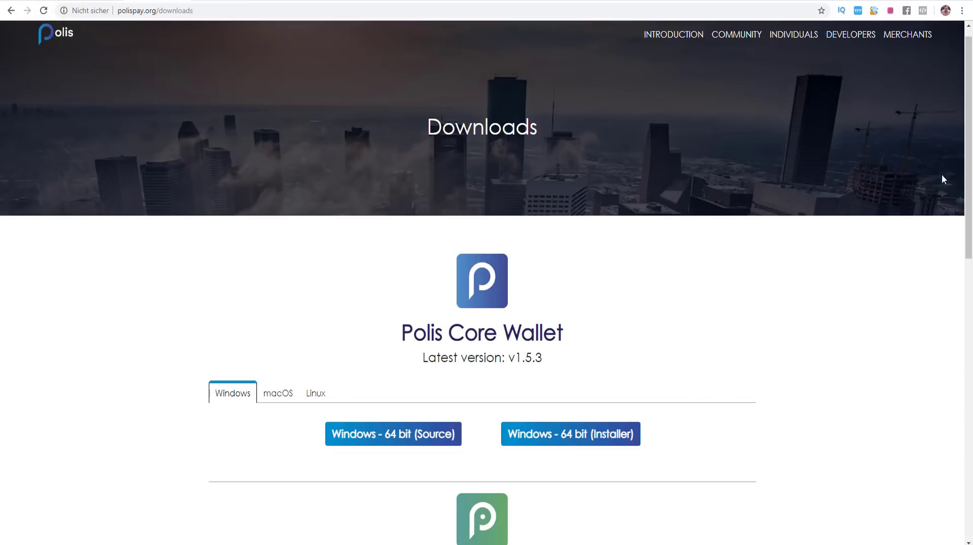
pyautogui.moveTo(970, 170); pyautogui.dragTo(970, 211)
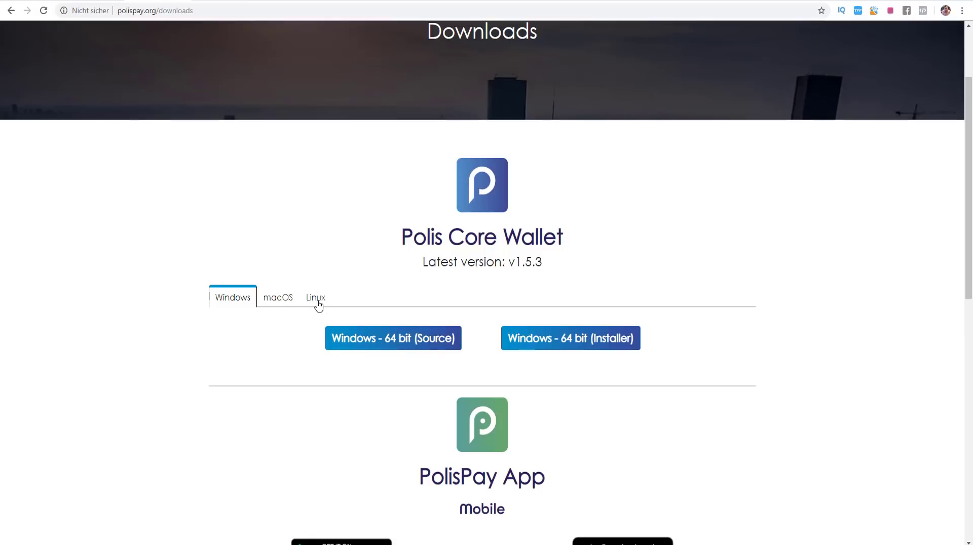
pyautogui.click(276, 304)
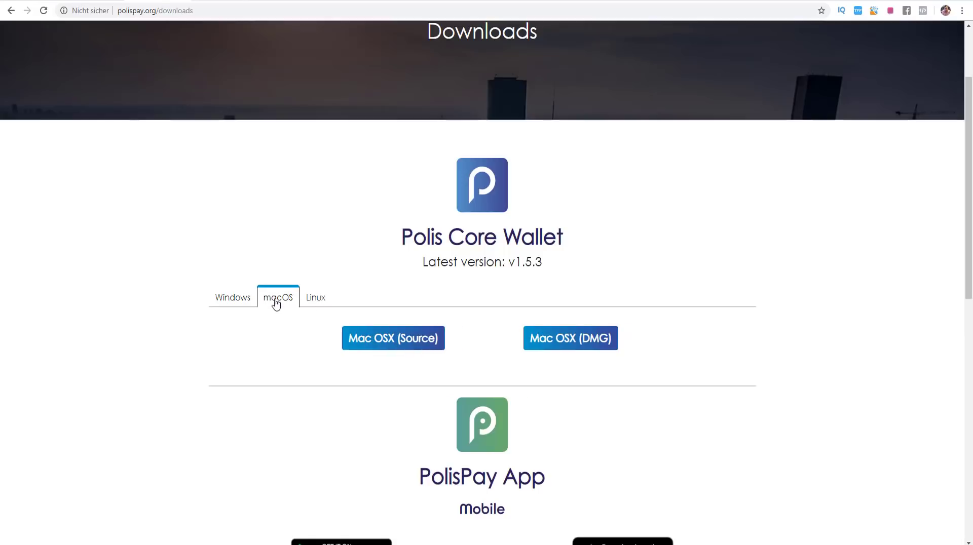
pyautogui.click(221, 303)
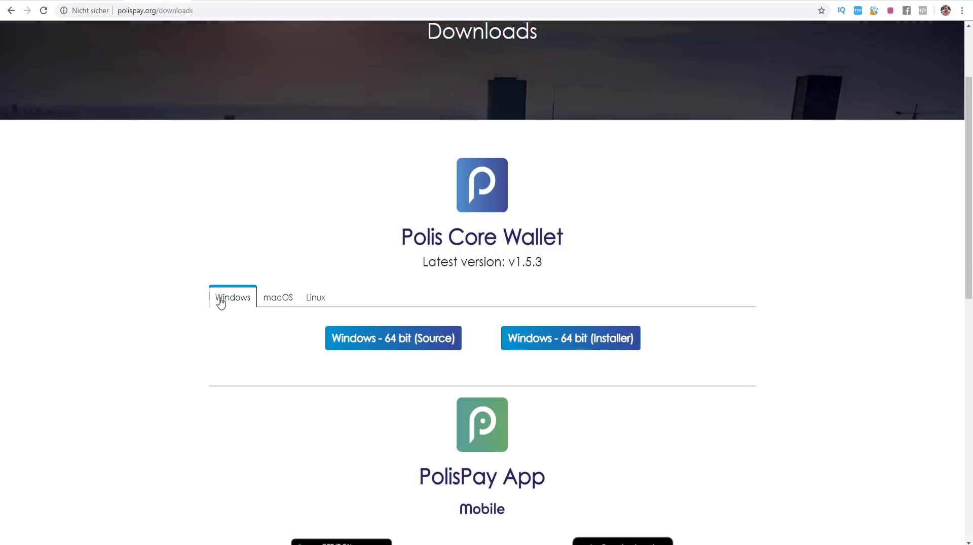
pyautogui.click(364, 346)
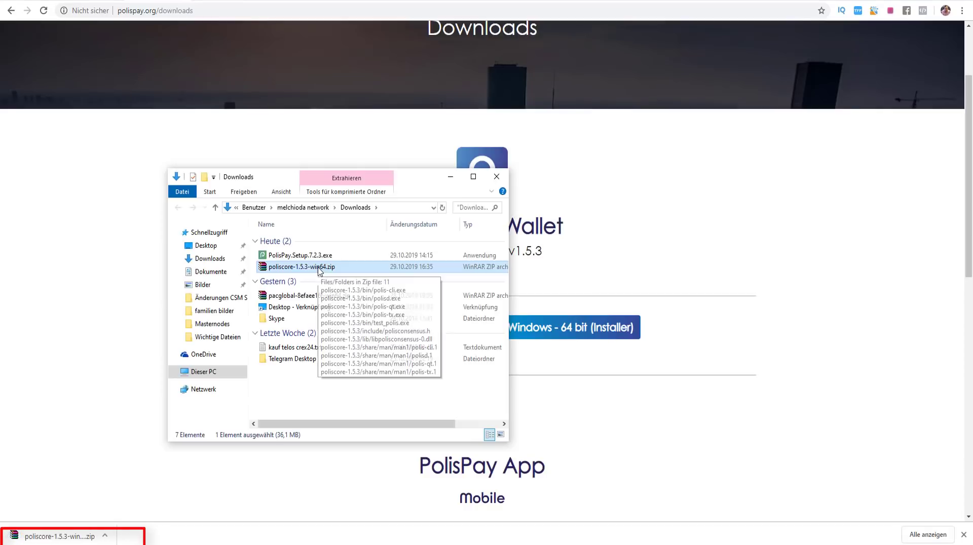
# - Open the poliscore zip in WinRAR and copy poliscore-1.5.3\bin\polis-qt.exe to the Desktop
pyautogui.doubleClick(319, 268)
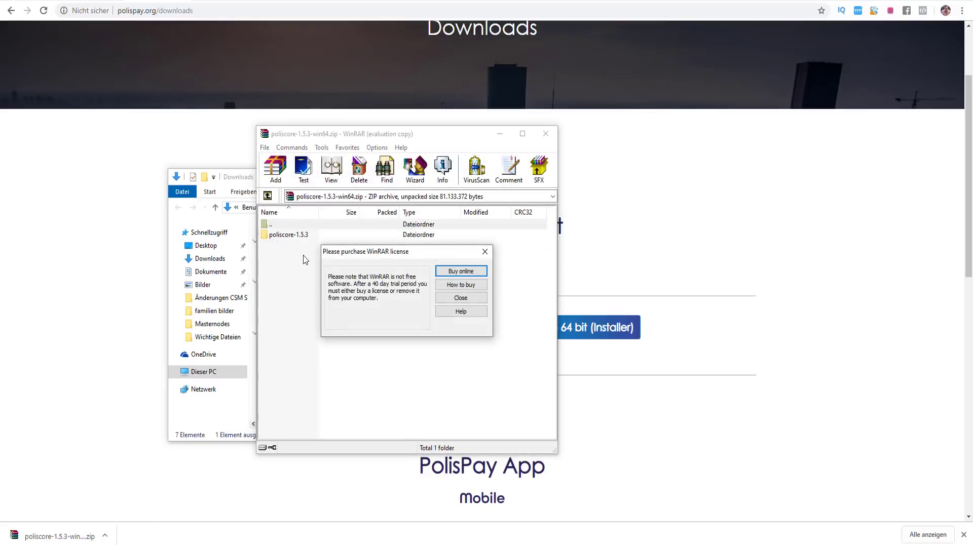
pyautogui.click(452, 297)
pyautogui.doubleClick(289, 235)
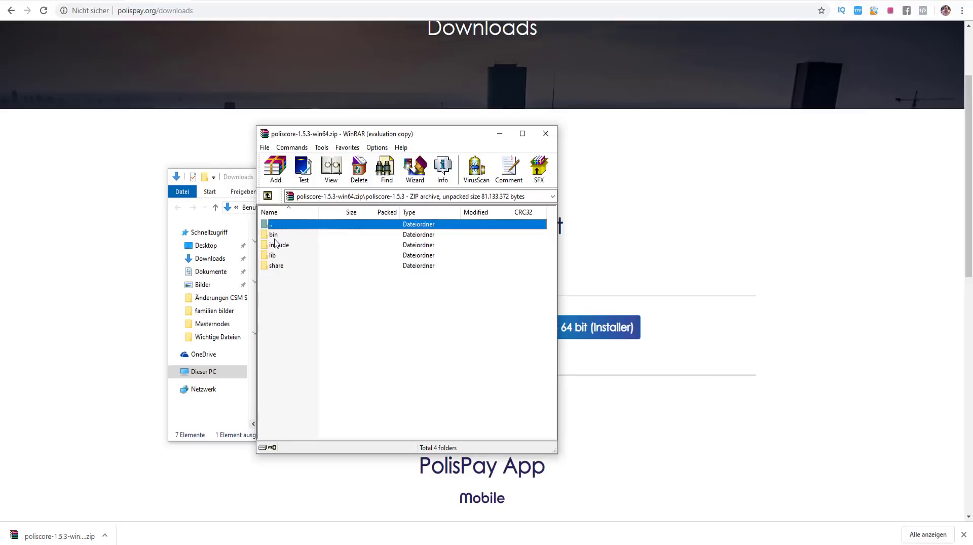
pyautogui.doubleClick(275, 239)
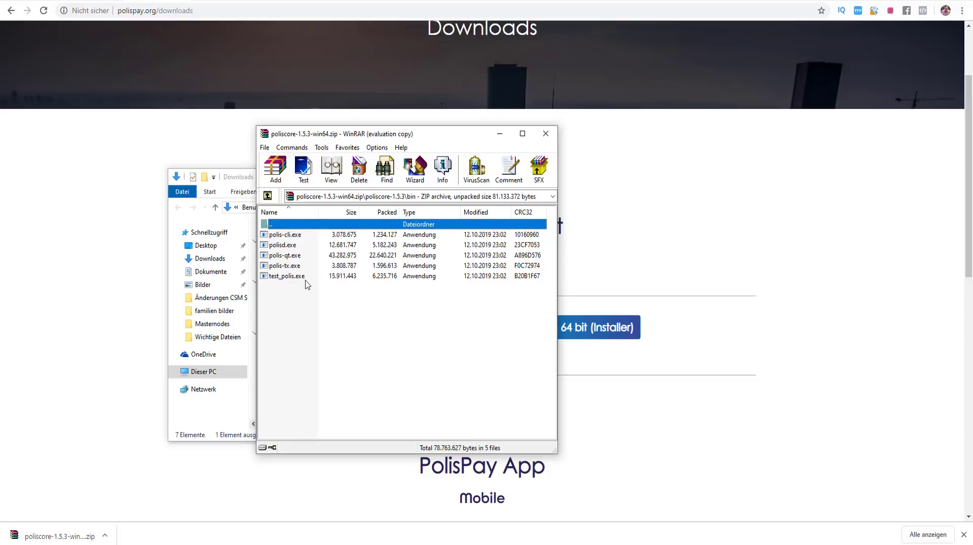
pyautogui.click(298, 258)
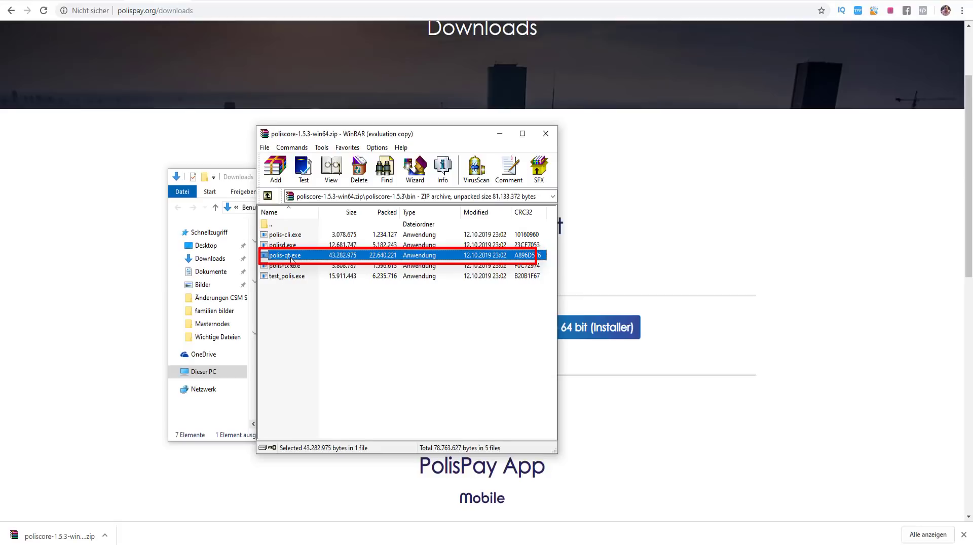
pyautogui.moveTo(291, 259); pyautogui.dragTo(206, 250)
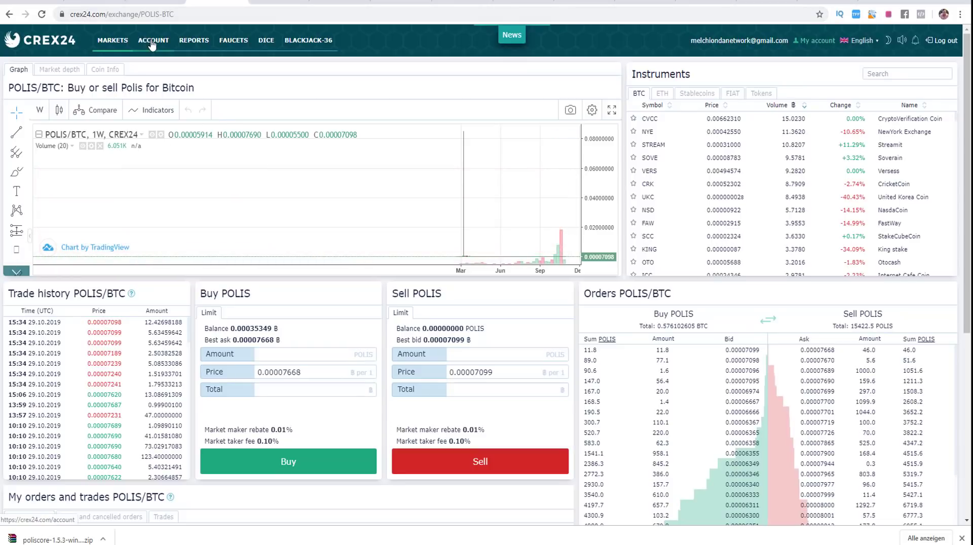
# - Search CREX24 account balances for btc, show its deposit address, and return to POLIS/BTC
pyautogui.click(153, 40)
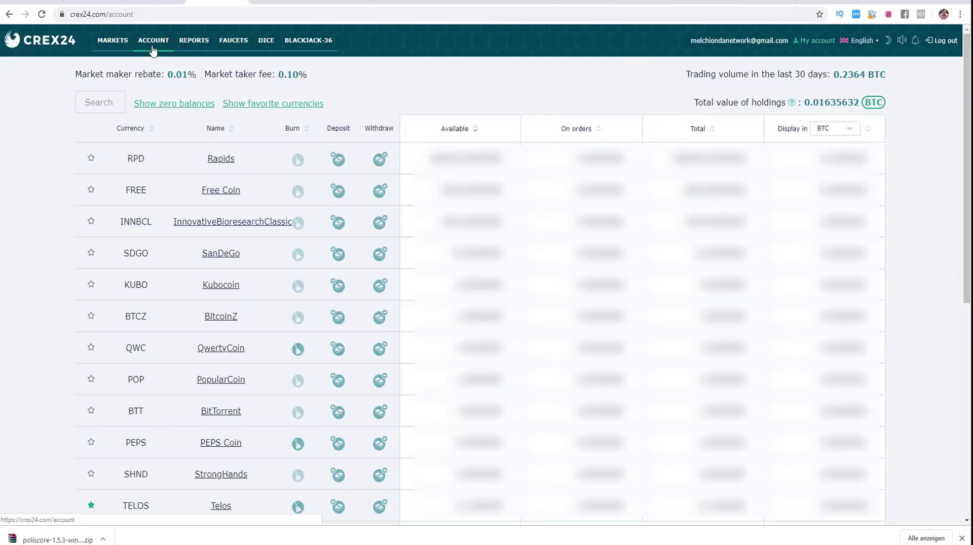
pyautogui.click(113, 104)
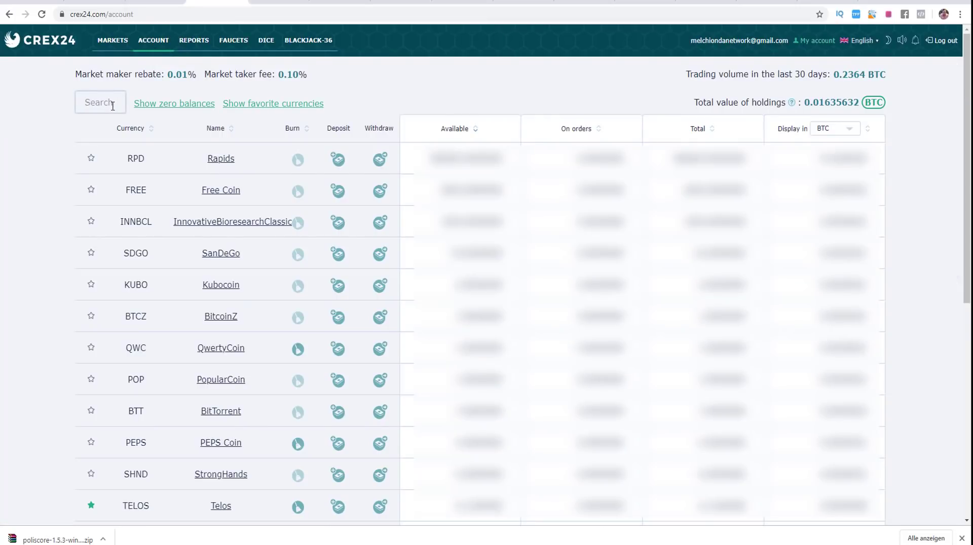
pyautogui.write('bt')
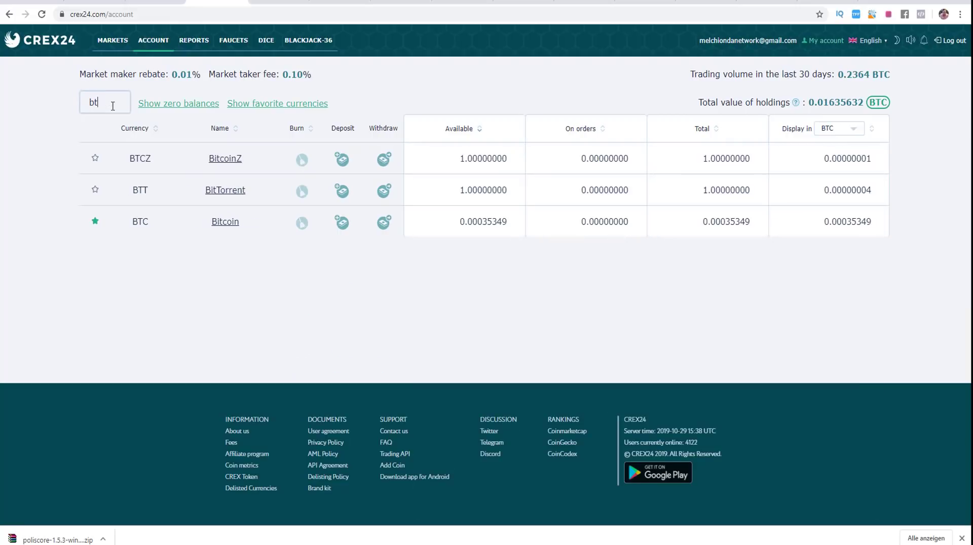
pyautogui.write('c')
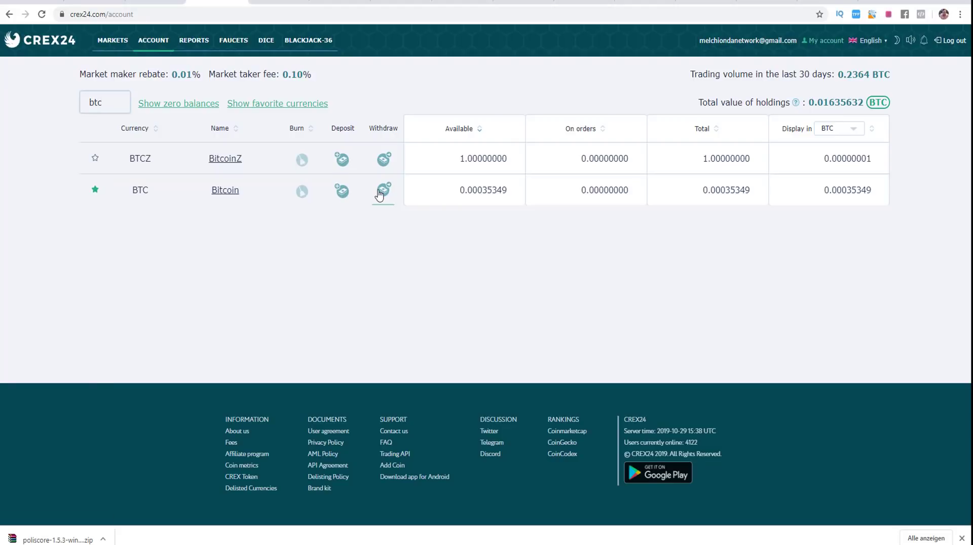
pyautogui.click(343, 193)
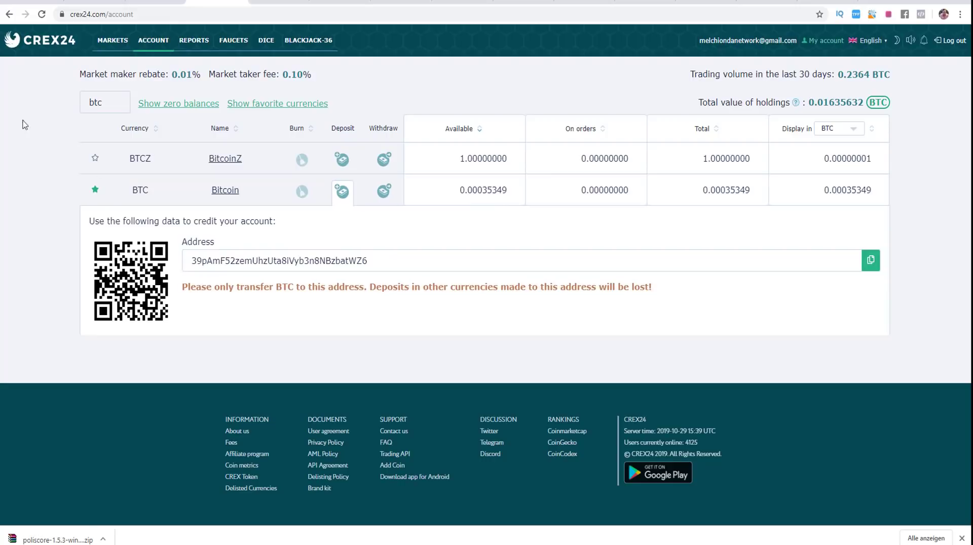
pyautogui.click(105, 45)
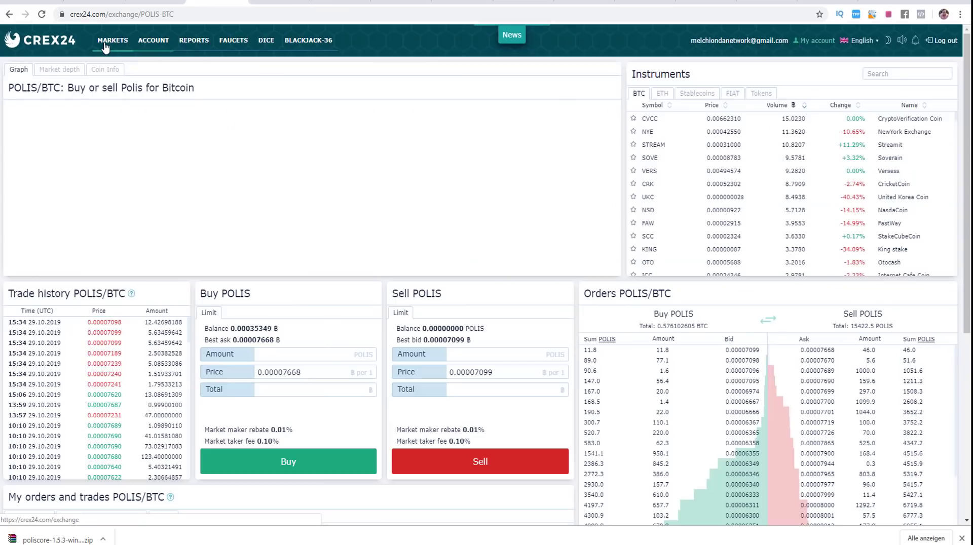
# - Filter instruments to polis and buy 1096.7 POLIS at the 0.00007689 BTC ask
pyautogui.click(892, 74)
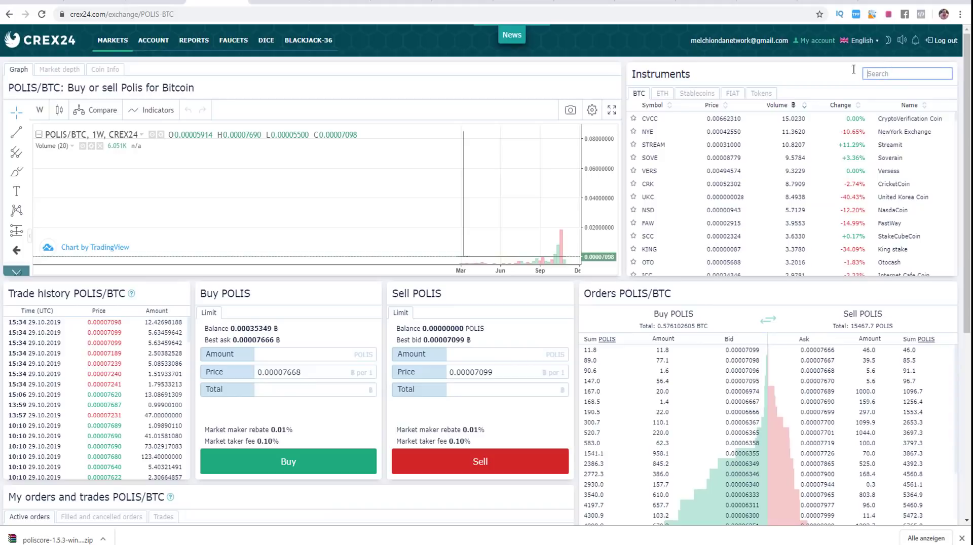
pyautogui.write('polis')
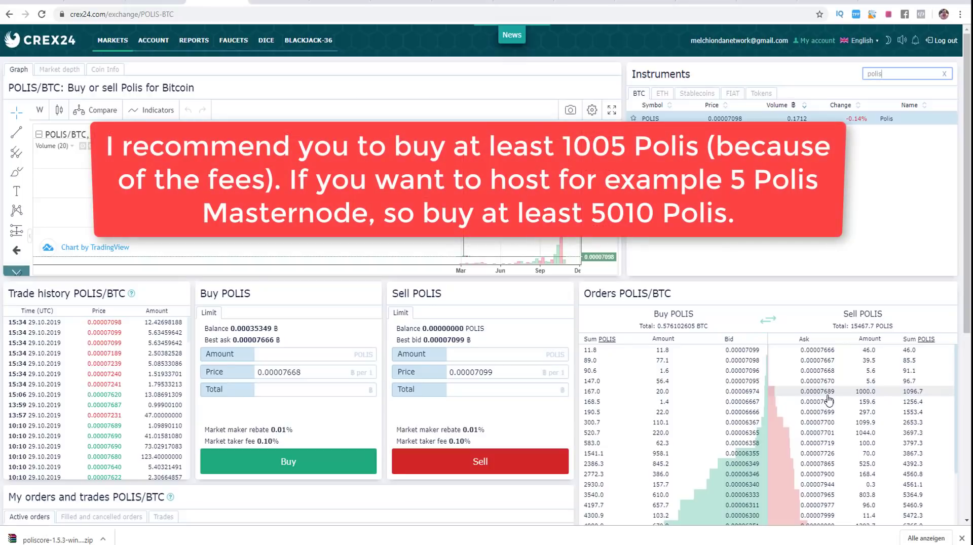
pyautogui.click(827, 395)
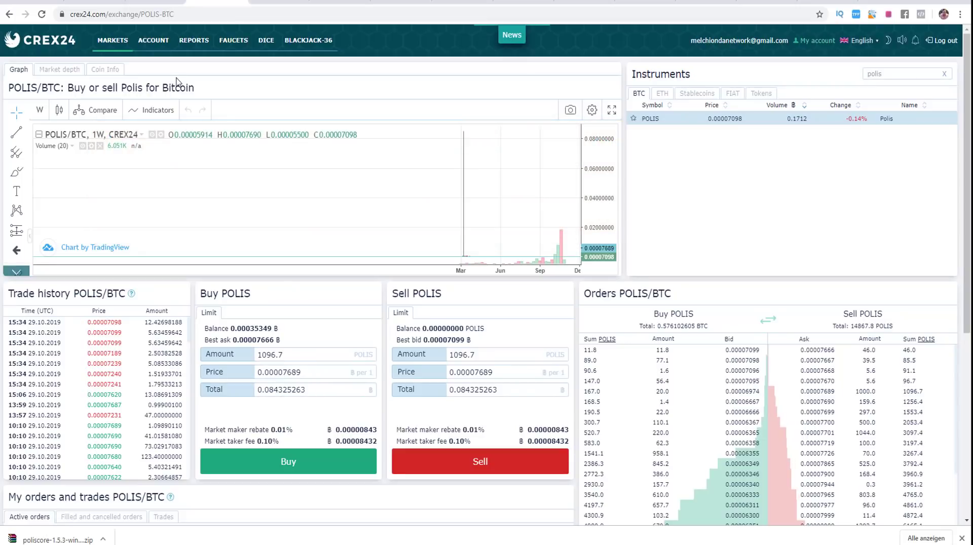
pyautogui.click(162, 47)
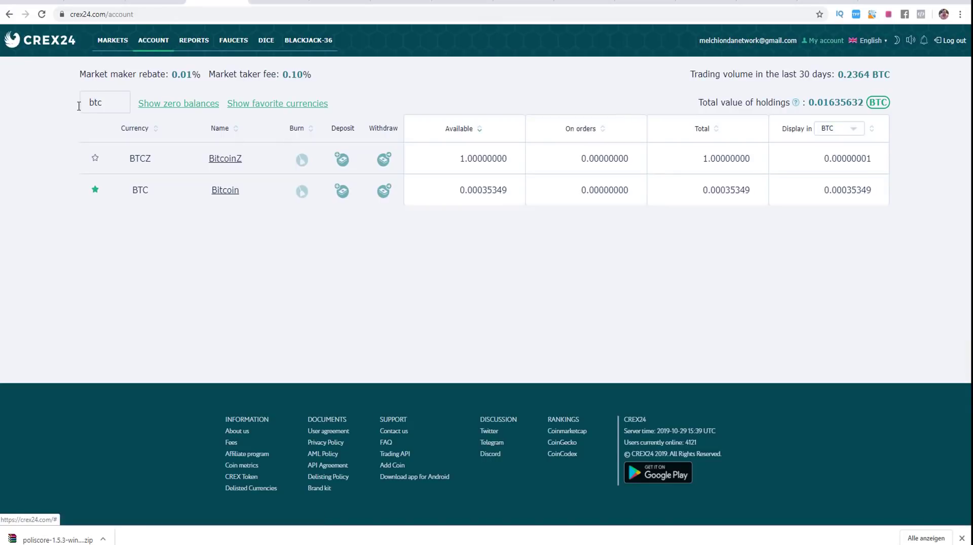
# - Search balances for pol with zero balances shown and open the POLIS withdrawal Address field
pyautogui.moveTo(107, 104); pyautogui.dragTo(43, 118)
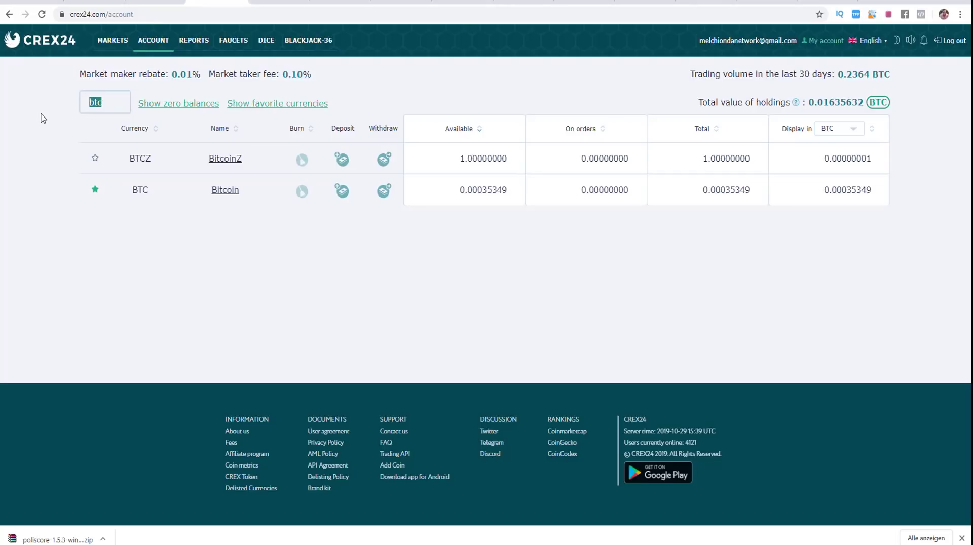
pyautogui.write('pol')
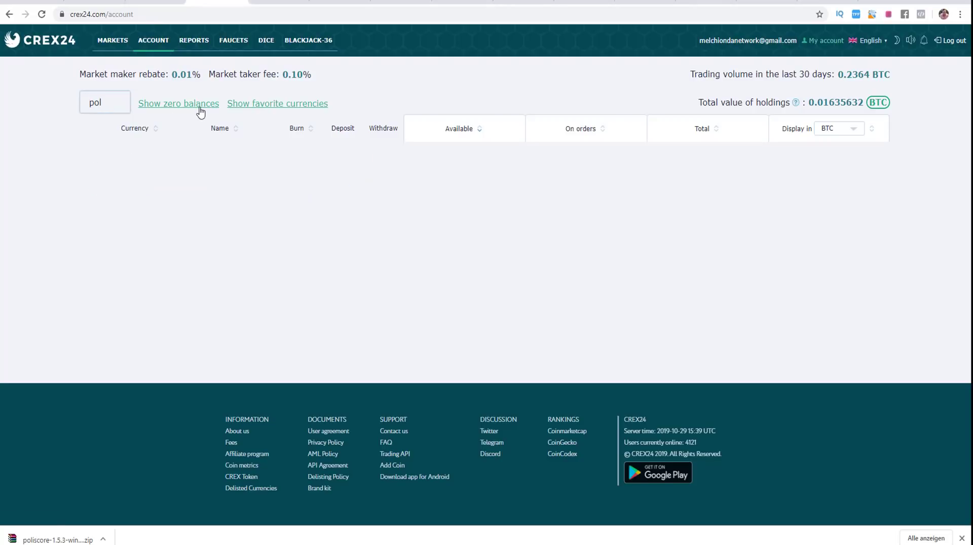
pyautogui.click(200, 110)
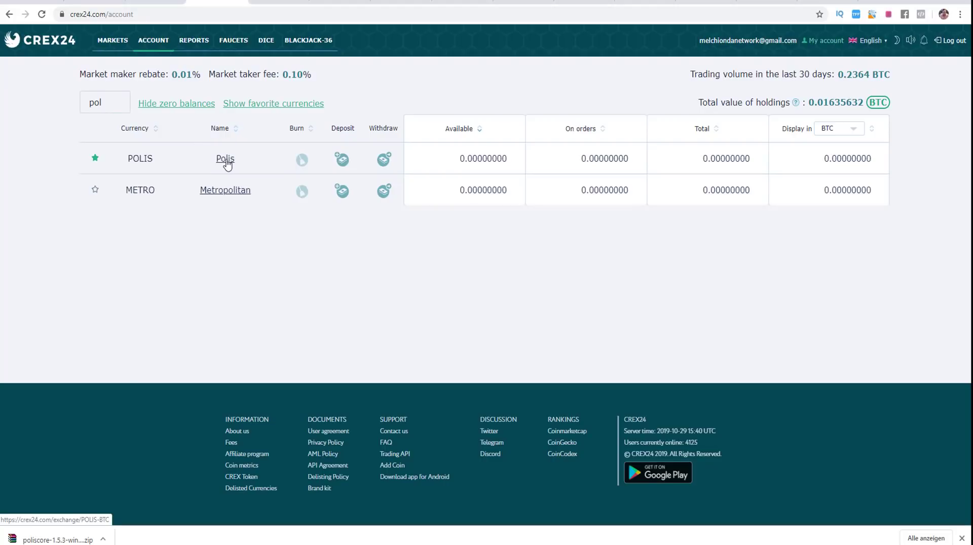
pyautogui.click(383, 159)
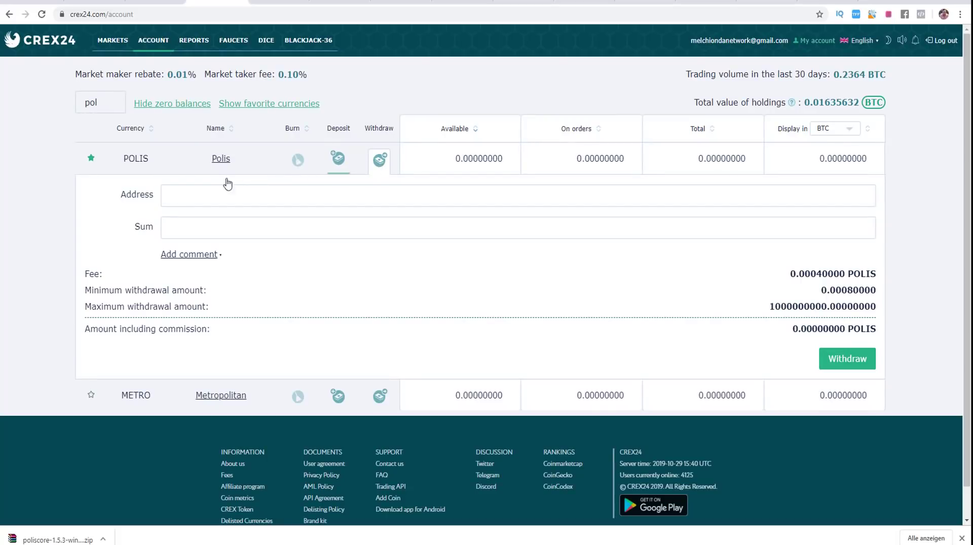
pyautogui.click(182, 198)
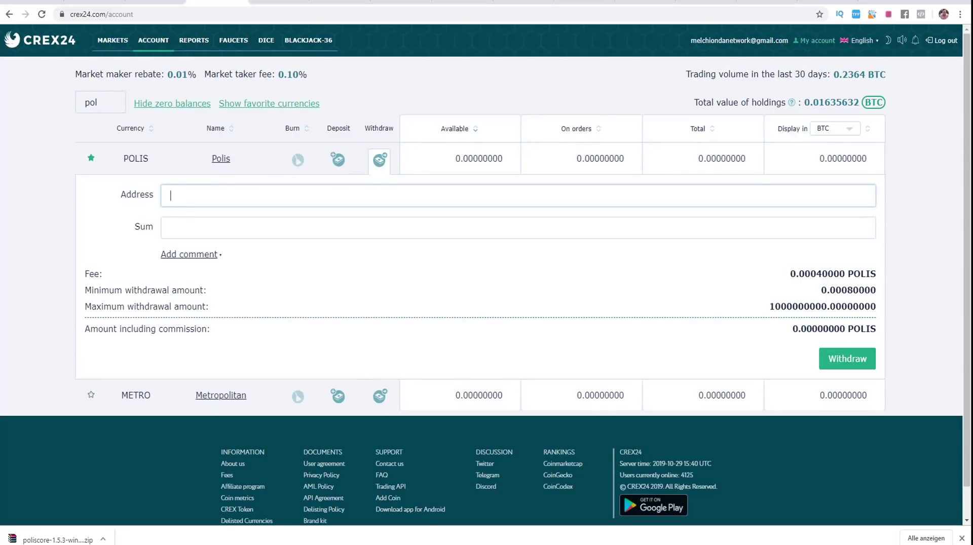
# - Switch over to the Polis Core Wallet window
pyautogui.click(431, 507)
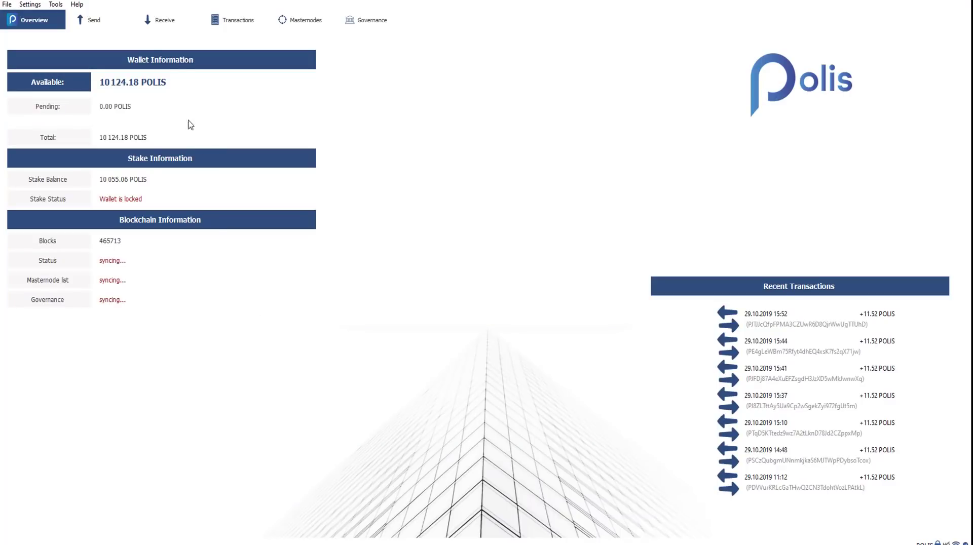
# - Generate a new unlabelled receiving address from the wallet's Receive page via Request payment
pyautogui.click(158, 22)
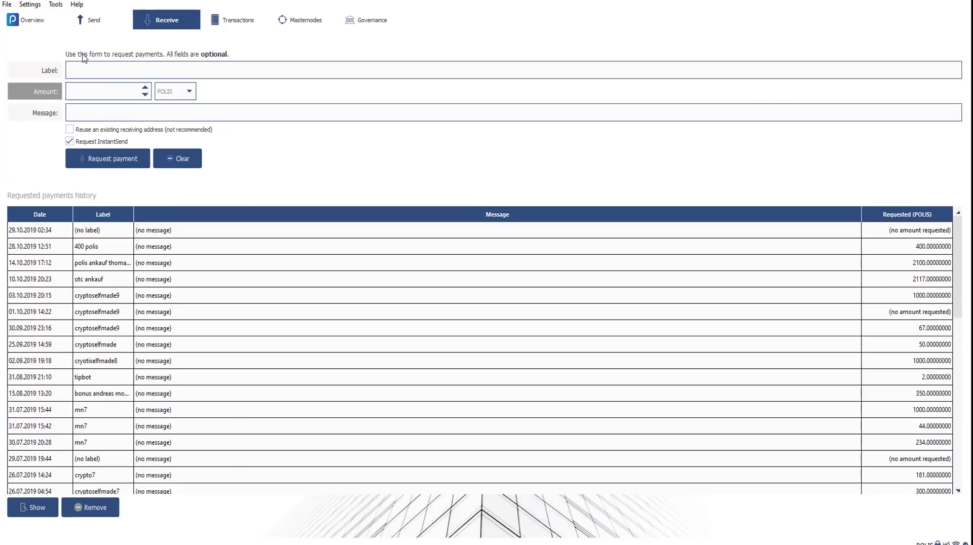
pyautogui.click(107, 77)
pyautogui.click(103, 165)
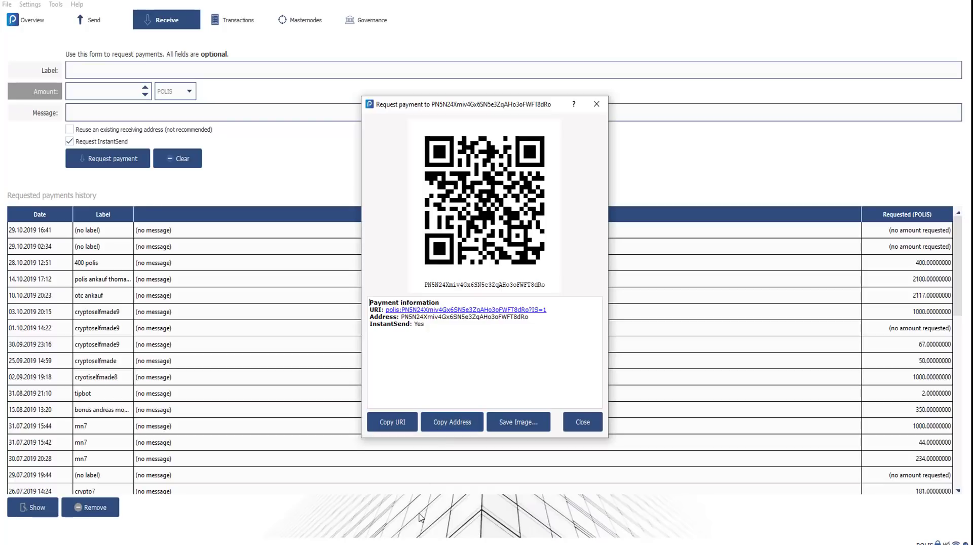
pyautogui.hotkey('alt', 'Tab')
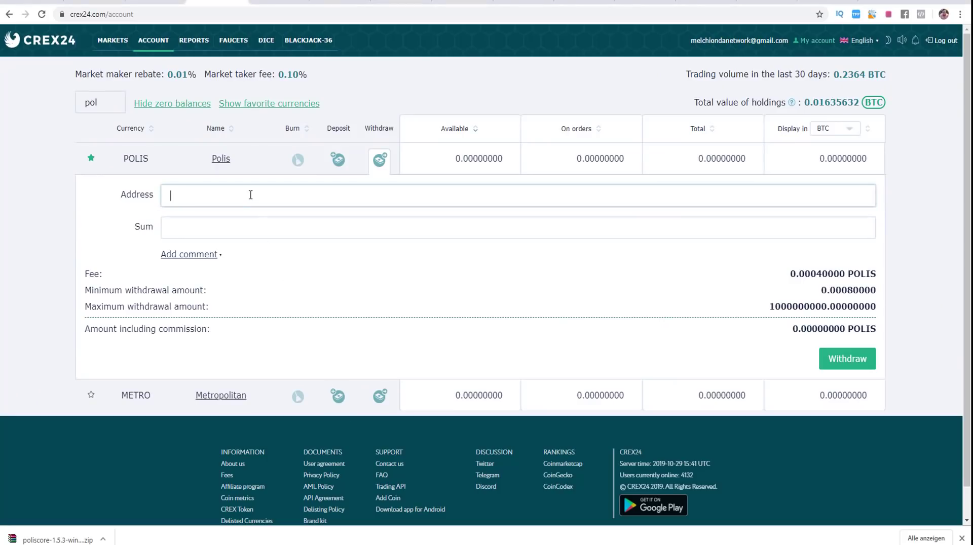
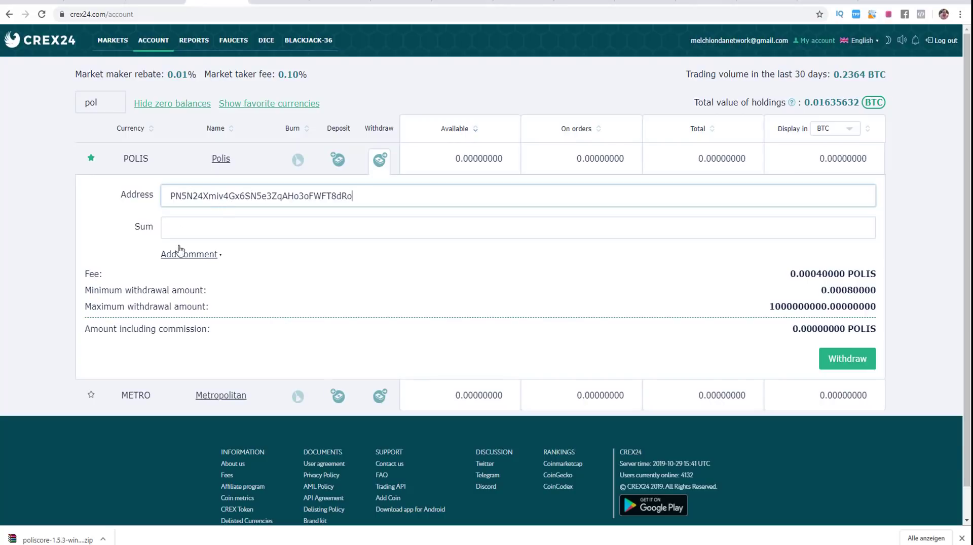
# - Paste the wallet's new address into the POLIS withdrawal and set the sum to 2000
pyautogui.click(180, 229)
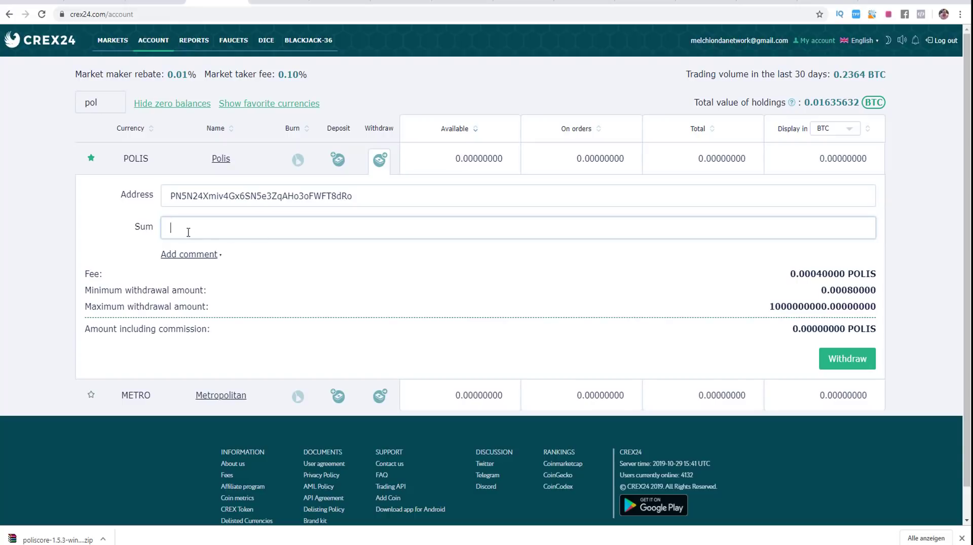
pyautogui.write('1100')
pyautogui.press('BackSpace')
pyautogui.press('BackSpace')
pyautogui.press('BackSpace')
pyautogui.press('BackSpace')
pyautogui.write('2000')
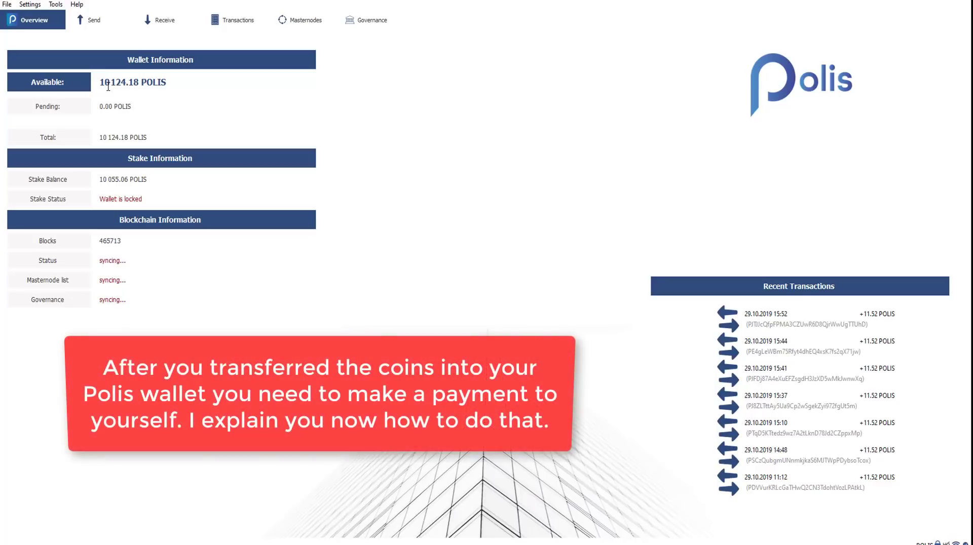
# - Create a 1000 POLIS payment request labelled masternode1 and copy its generated receiving address
pyautogui.click(163, 28)
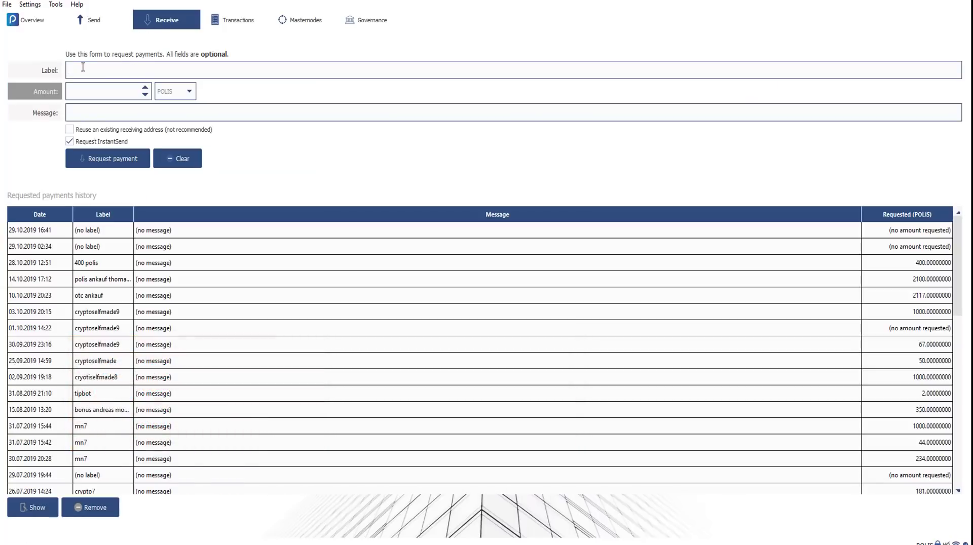
pyautogui.write('masternode')
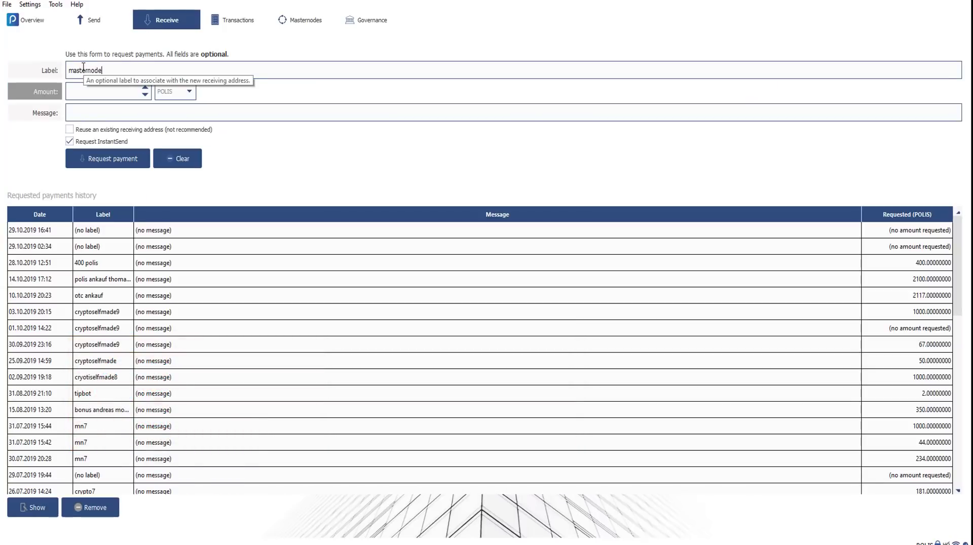
pyautogui.write('1')
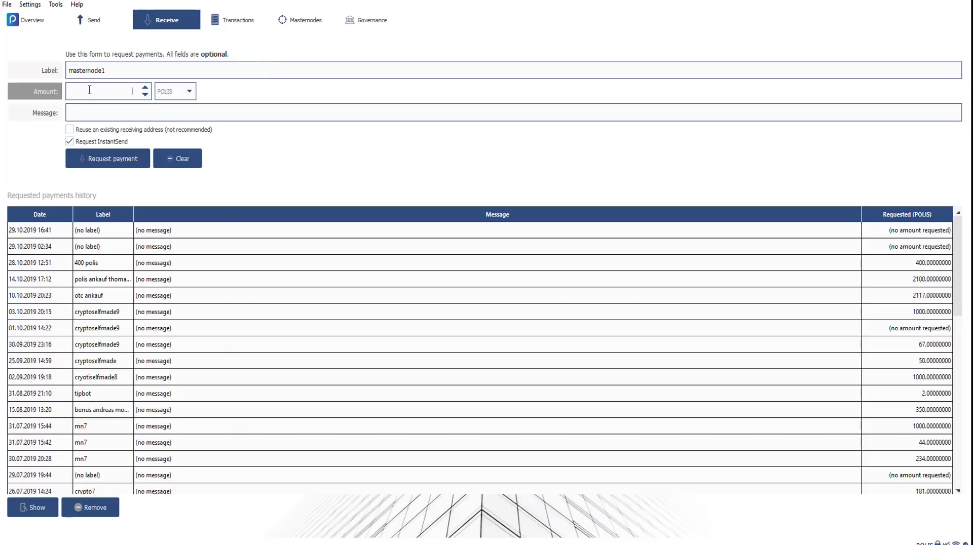
pyautogui.write('1000')
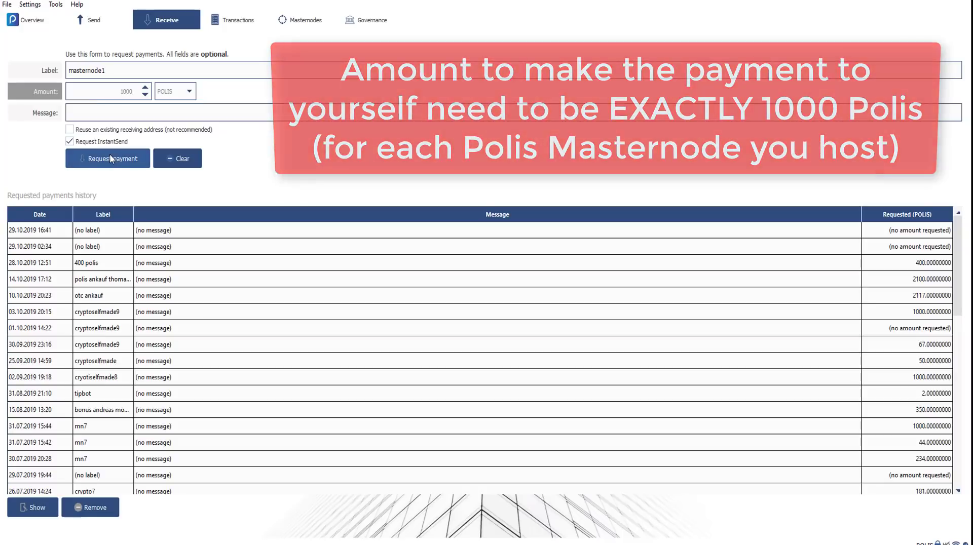
pyautogui.click(111, 158)
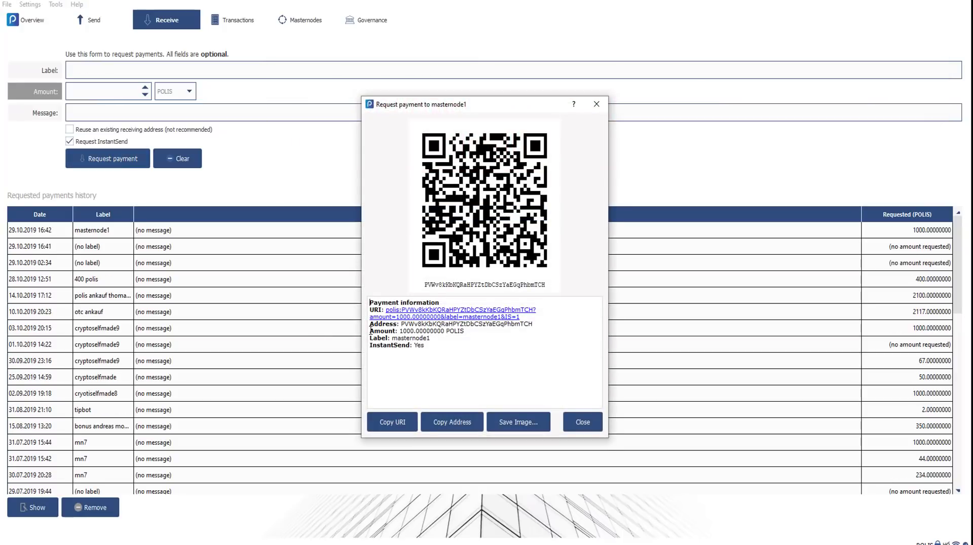
pyautogui.doubleClick(417, 324)
pyautogui.click(444, 431)
pyautogui.click(596, 103)
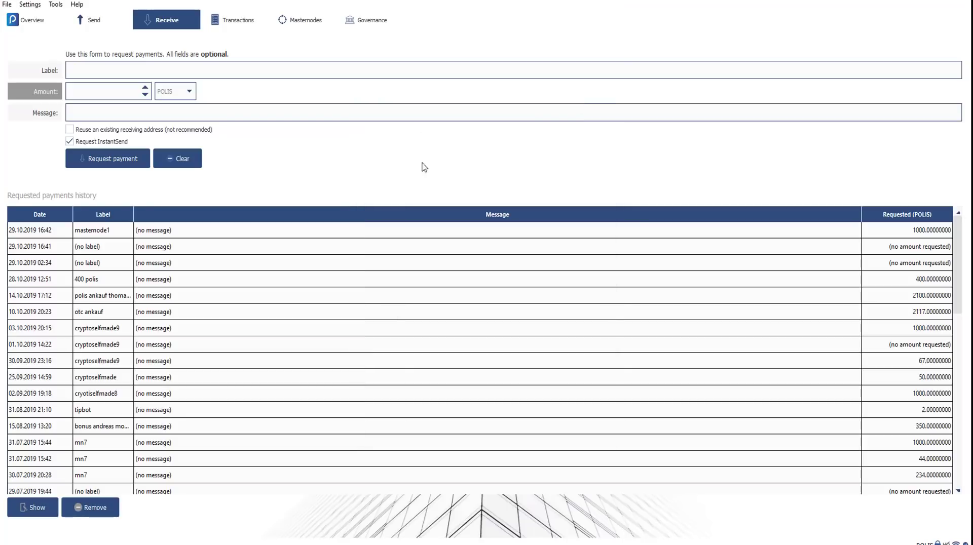
# - With Send open, enable coin control features and Show Masternodes Tab in Options > Wallet
pyautogui.click(94, 23)
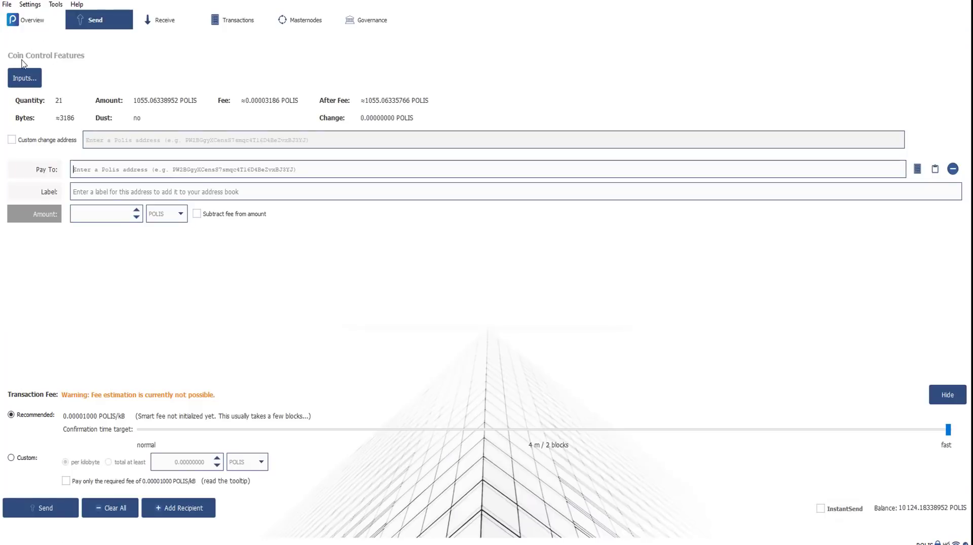
pyautogui.click(32, 5)
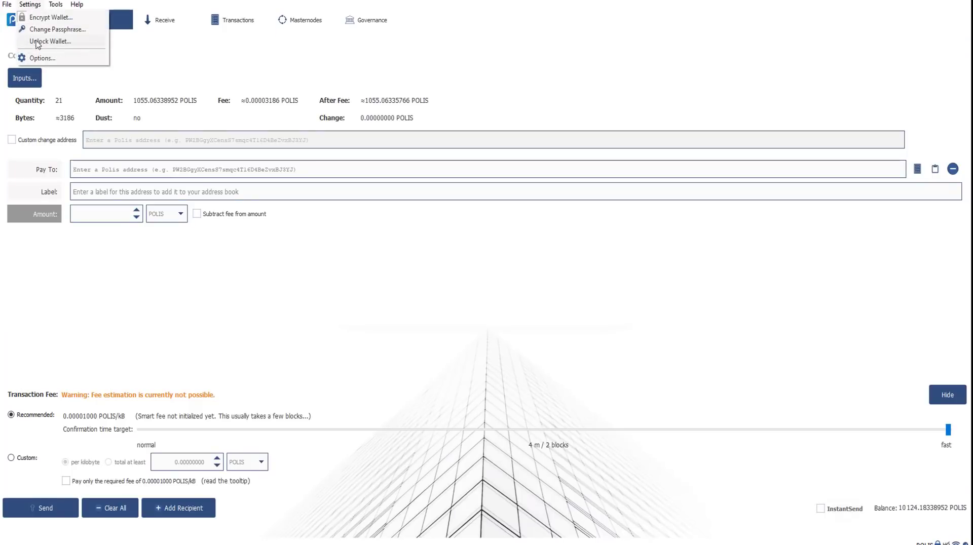
pyautogui.click(35, 58)
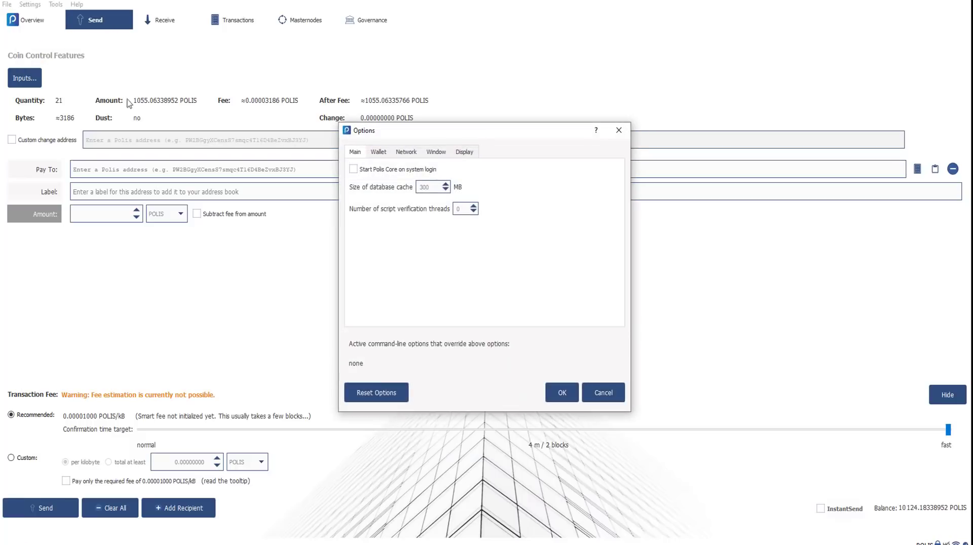
pyautogui.click(377, 154)
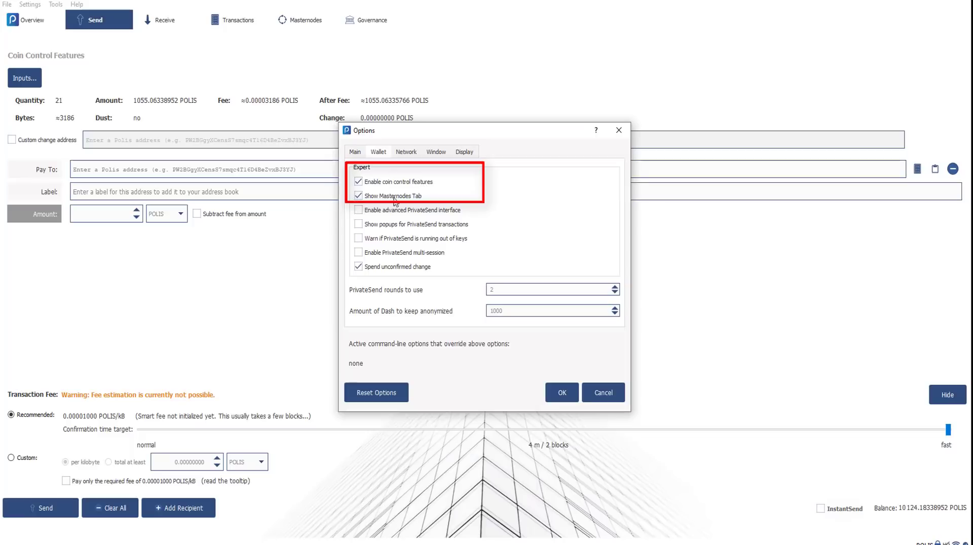
pyautogui.click(359, 196)
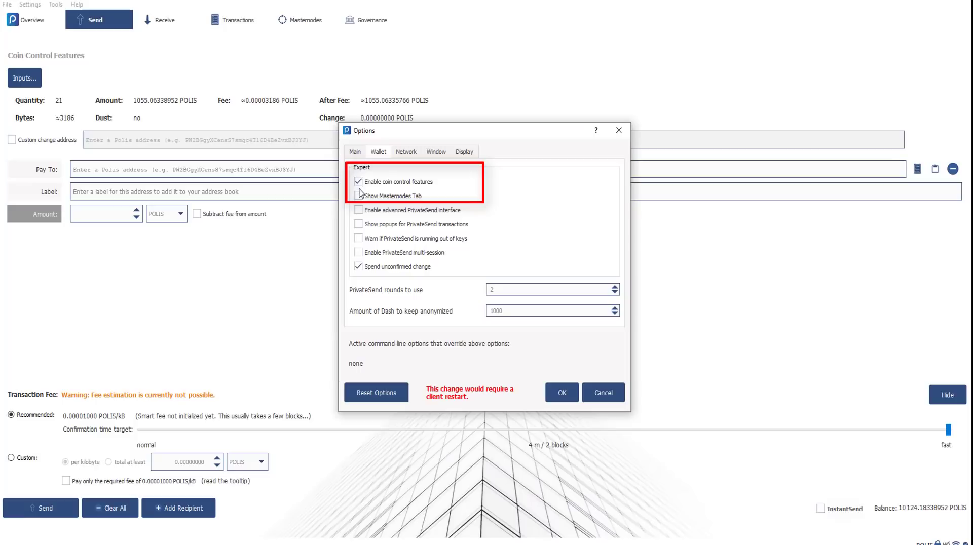
pyautogui.click(359, 182)
pyautogui.click(359, 195)
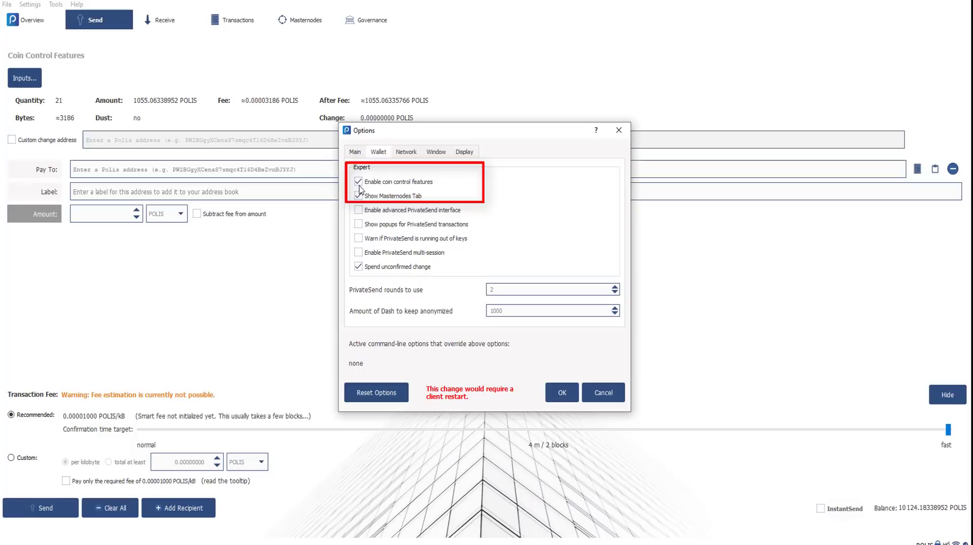
pyautogui.click(559, 391)
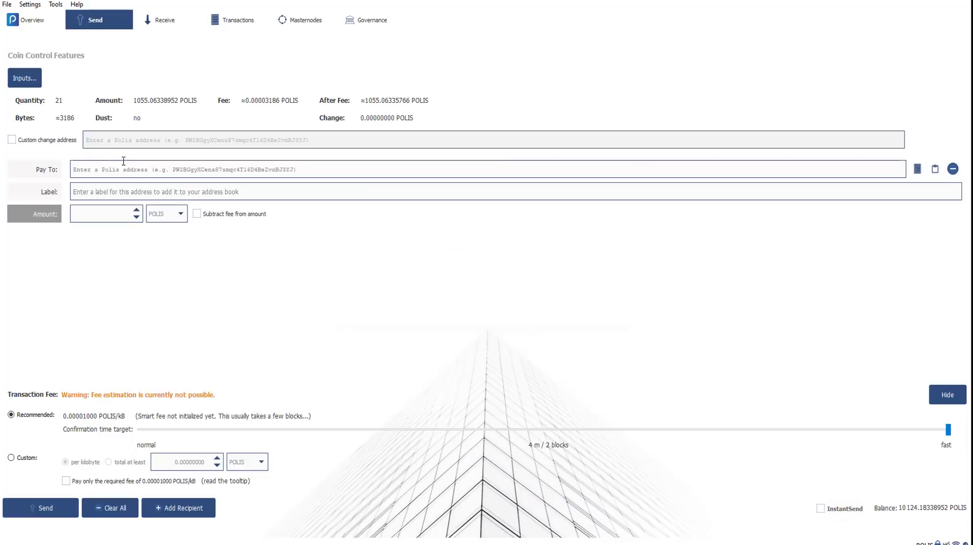
# - Send 1000 POLIS to the pasted masternode1 address, selecting all 27 unlocked coin inputs
pyautogui.hotkey('ctrl', 'v')
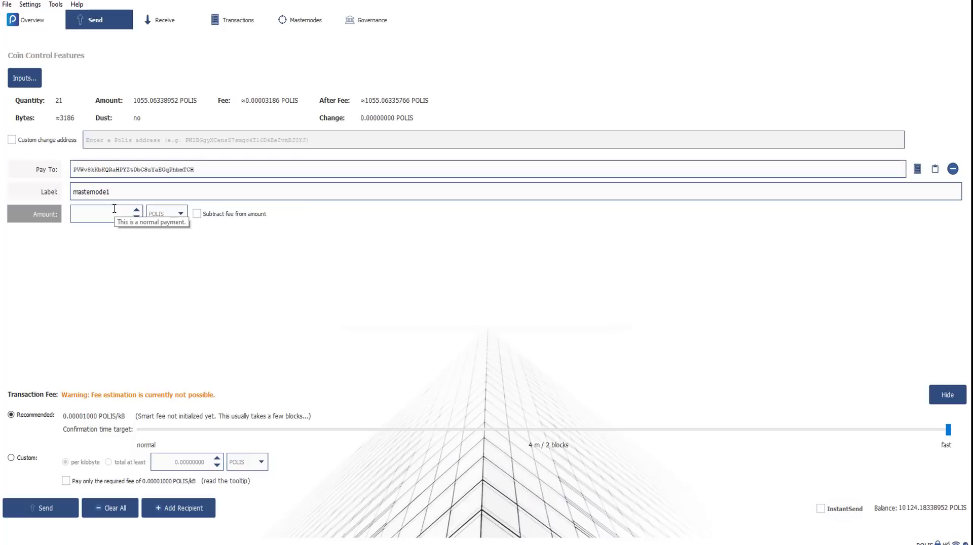
pyautogui.click(84, 216)
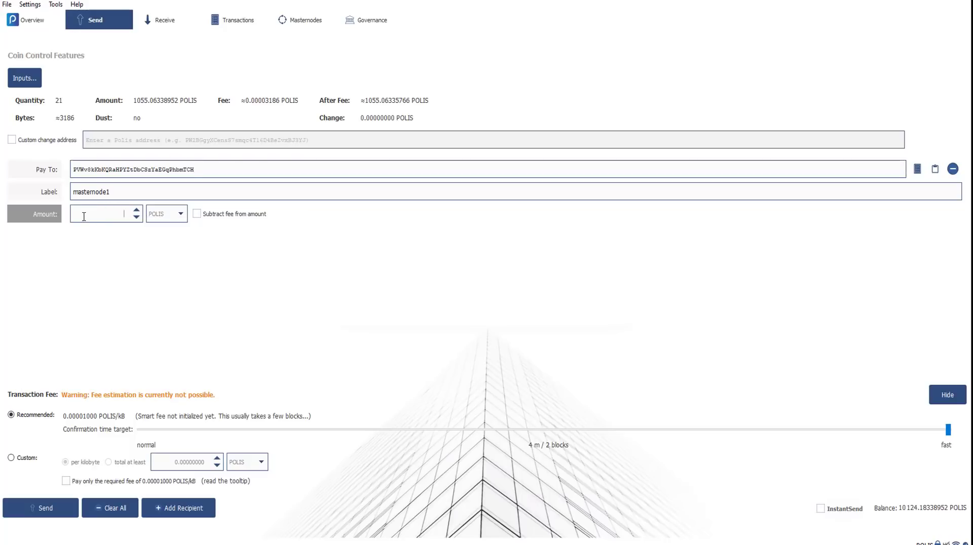
pyautogui.click(37, 82)
pyautogui.click(276, 192)
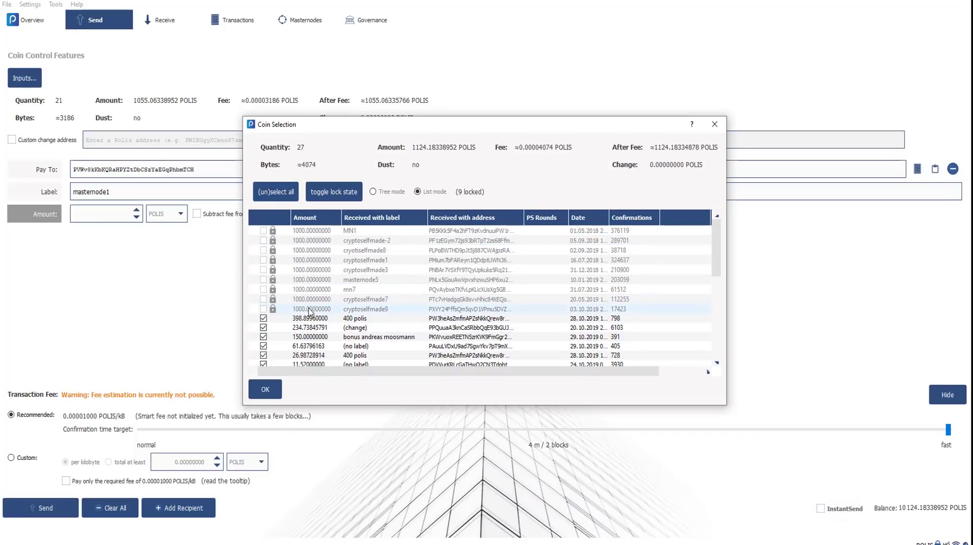
pyautogui.moveTo(717, 251); pyautogui.dragTo(717, 266)
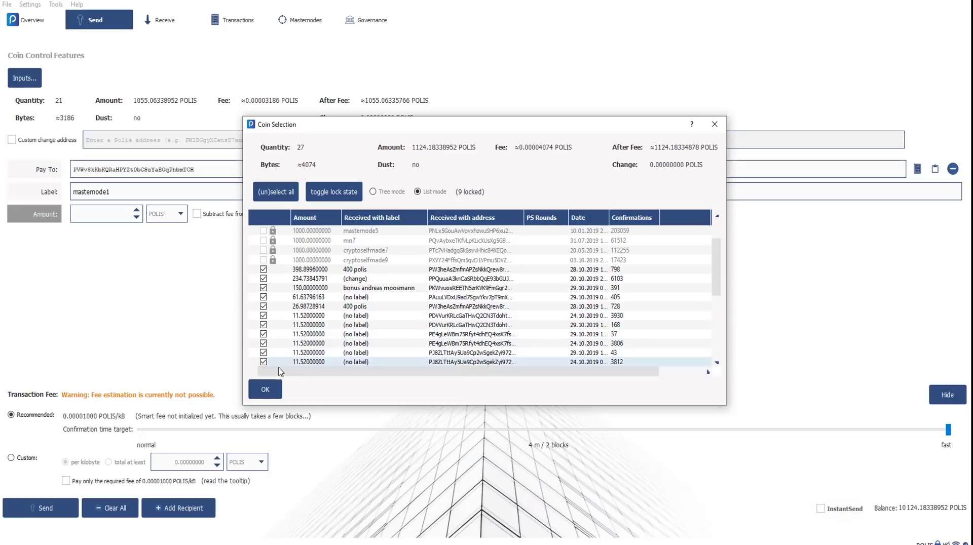
pyautogui.click(265, 389)
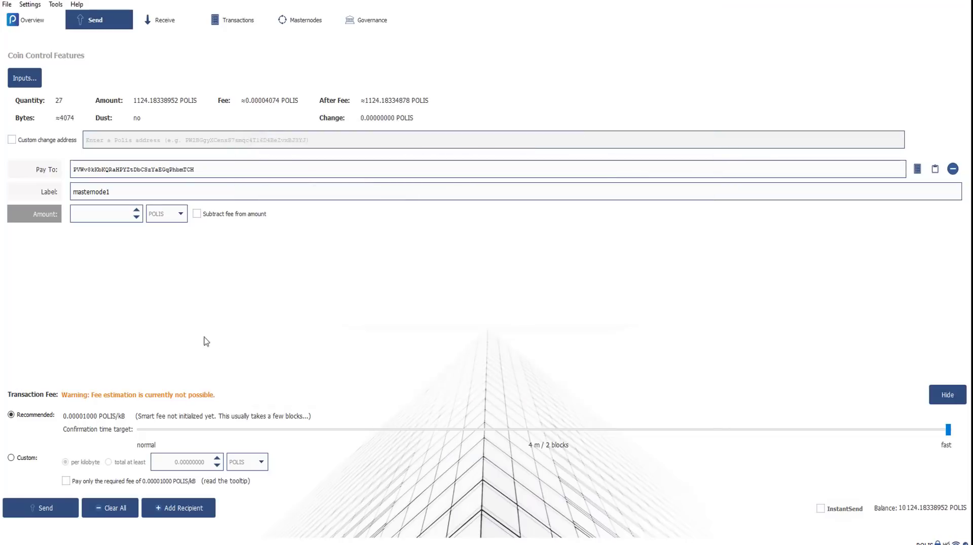
pyautogui.click(98, 218)
pyautogui.write('1000')
# - Send 1000 POLIS to masternode1, unlocking the wallet with its passphrase and confirming the send
pyautogui.click(42, 509)
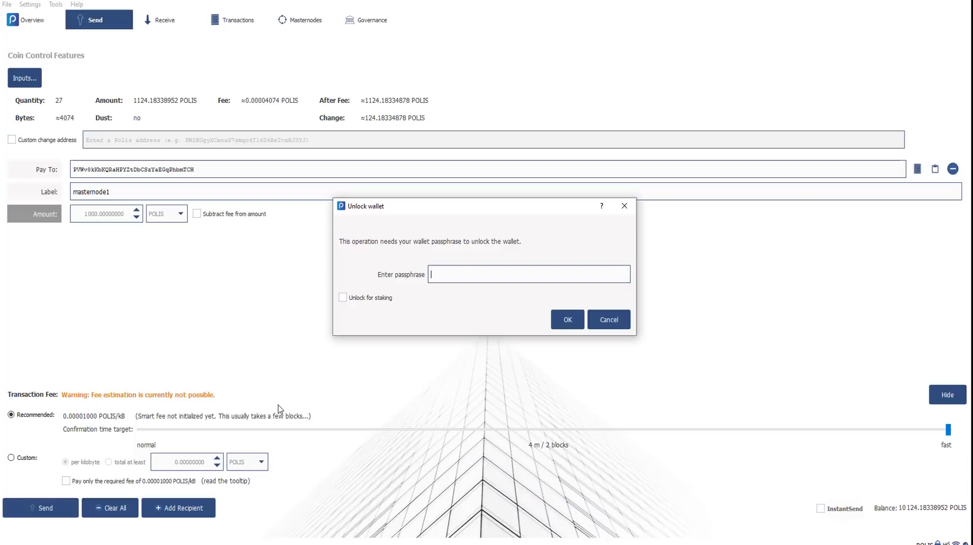
pyautogui.write('***********')
pyautogui.press('Return')
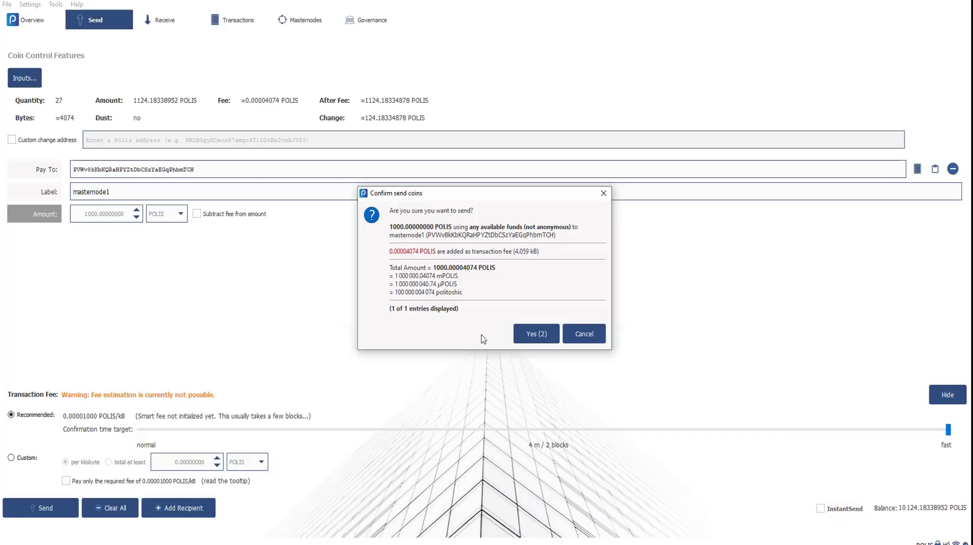
pyautogui.click(532, 336)
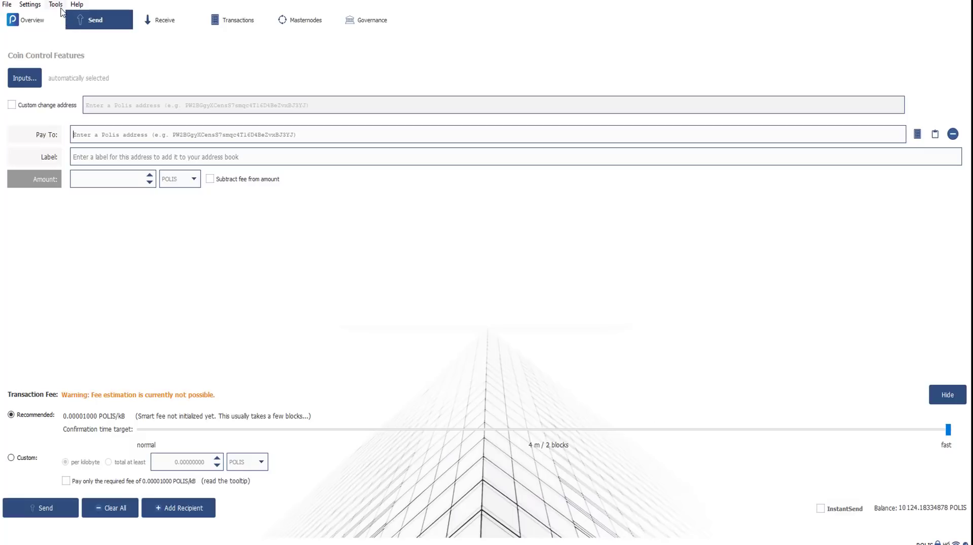
# - Run 'masternode outputs' in the wallet's debug console
pyautogui.click(61, 9)
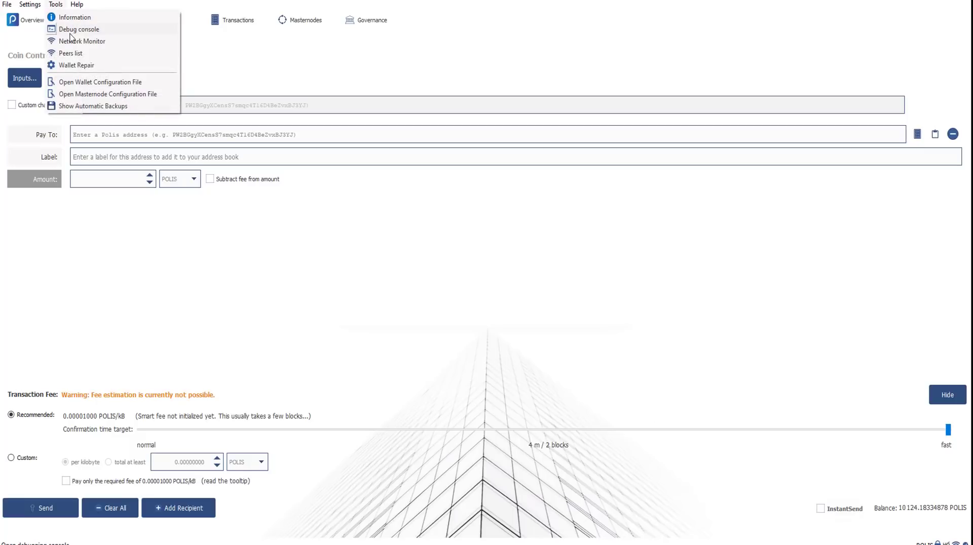
pyautogui.click(71, 31)
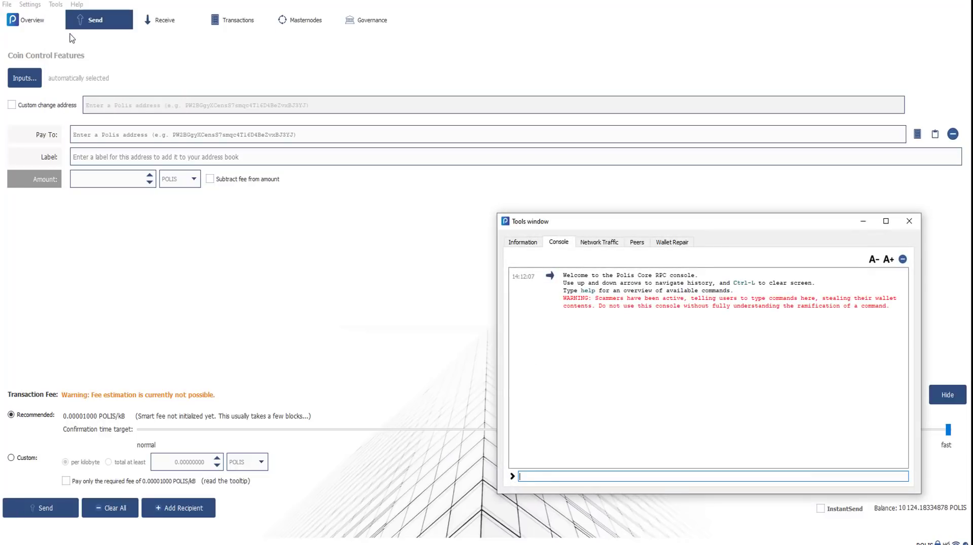
pyautogui.write('masternode outputs')
pyautogui.press('Return')
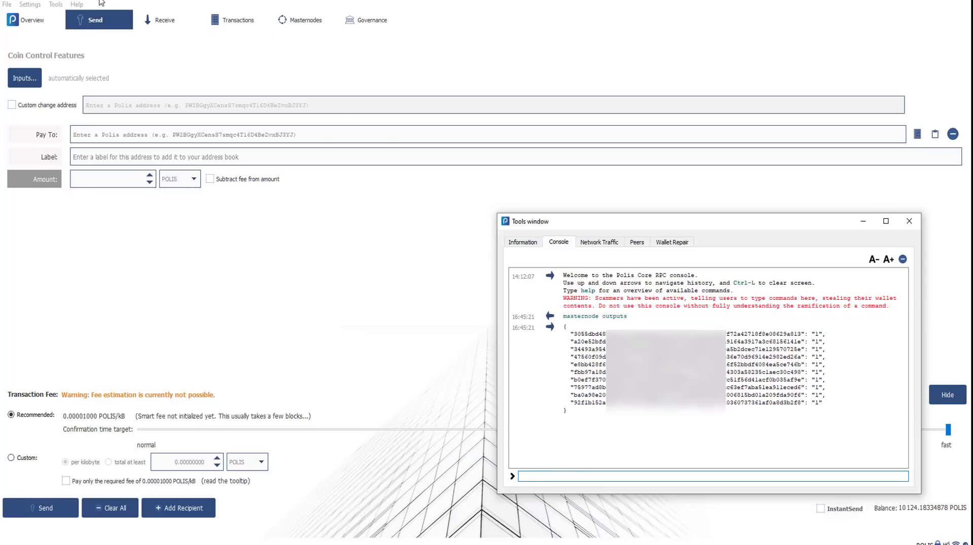
# - Copy the transaction hash on the second-to-last output line (ba0a98e20)
pyautogui.doubleClick(659, 395)
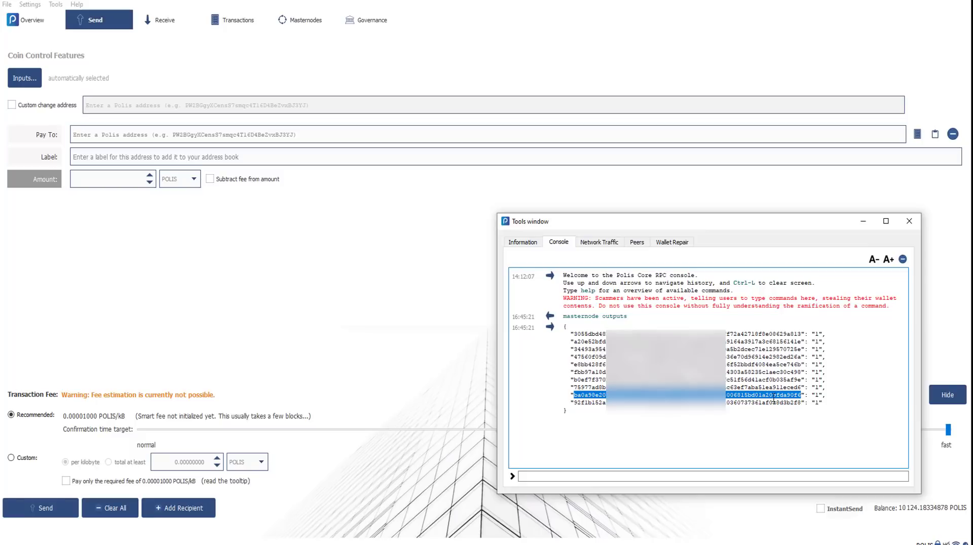
pyautogui.rightClick(773, 398)
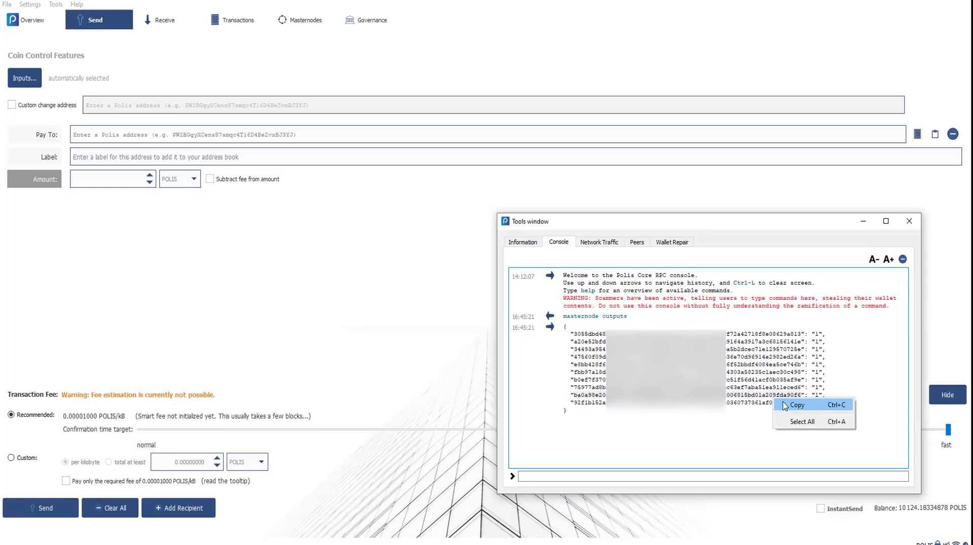
pyautogui.click(784, 406)
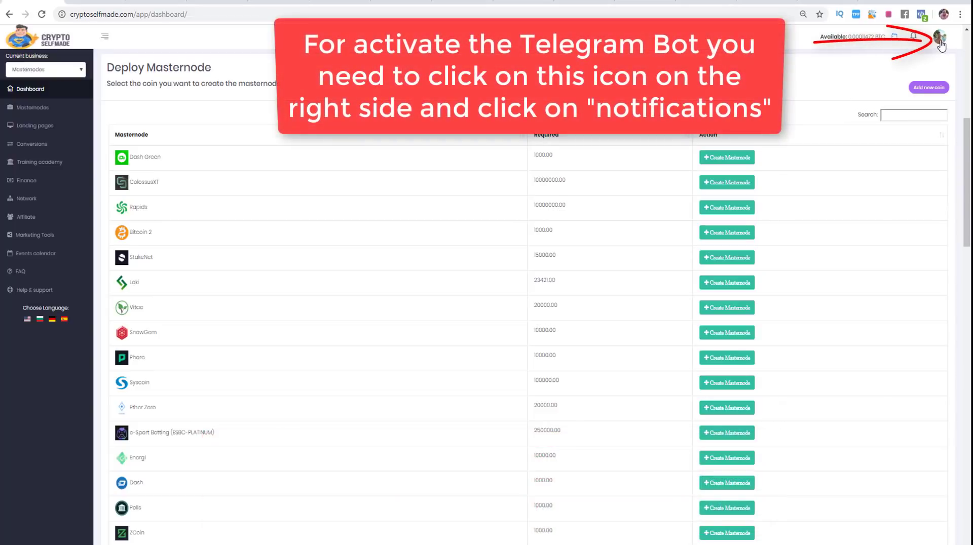
# - View the account's Telegram notification settings from the avatar menu
pyautogui.click(940, 45)
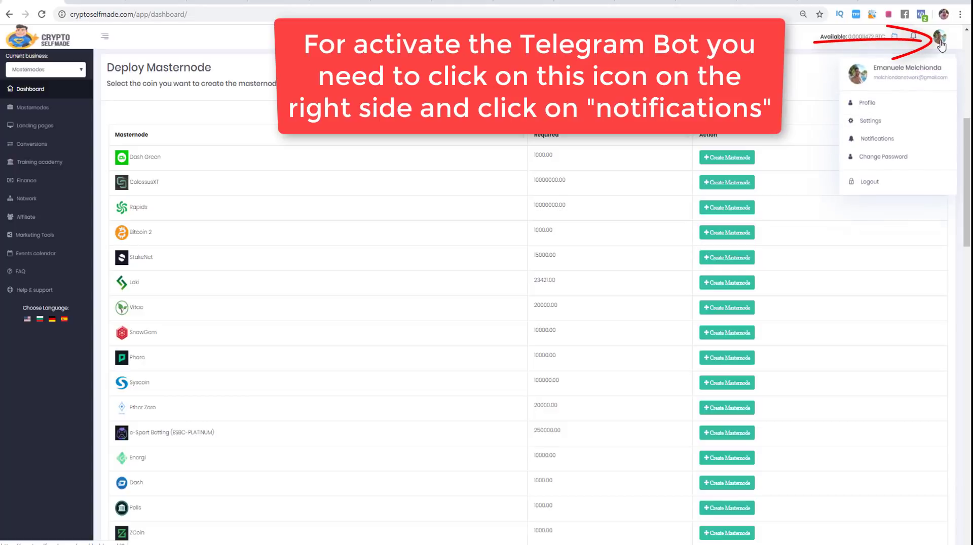
pyautogui.click(885, 138)
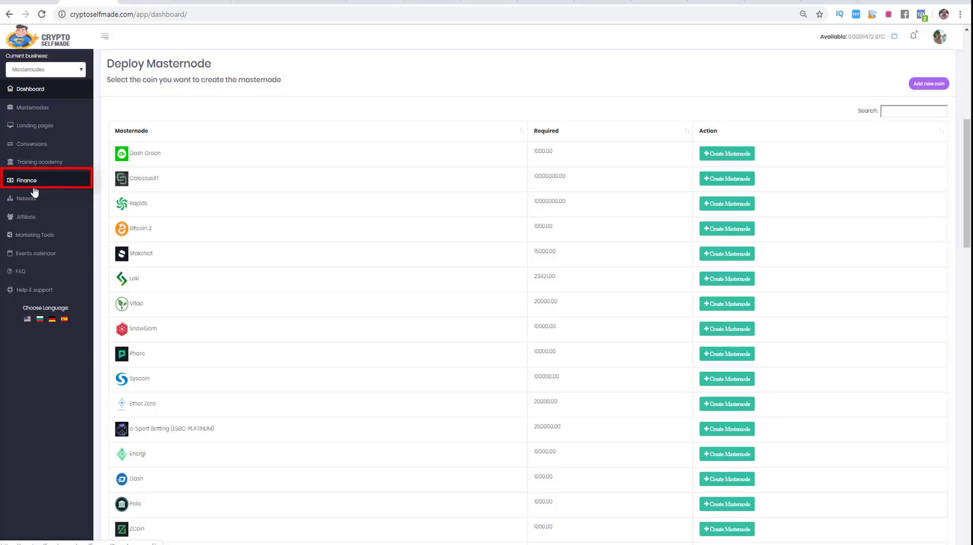
# - Review the Finance page's credit packages, keeping 1 Credit - $8.95 selected
pyautogui.click(34, 188)
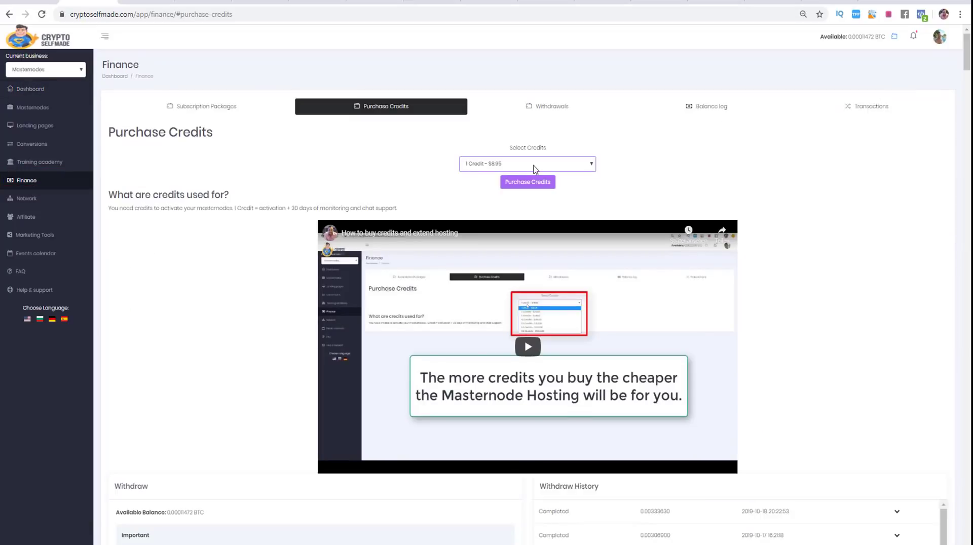
pyautogui.click(488, 169)
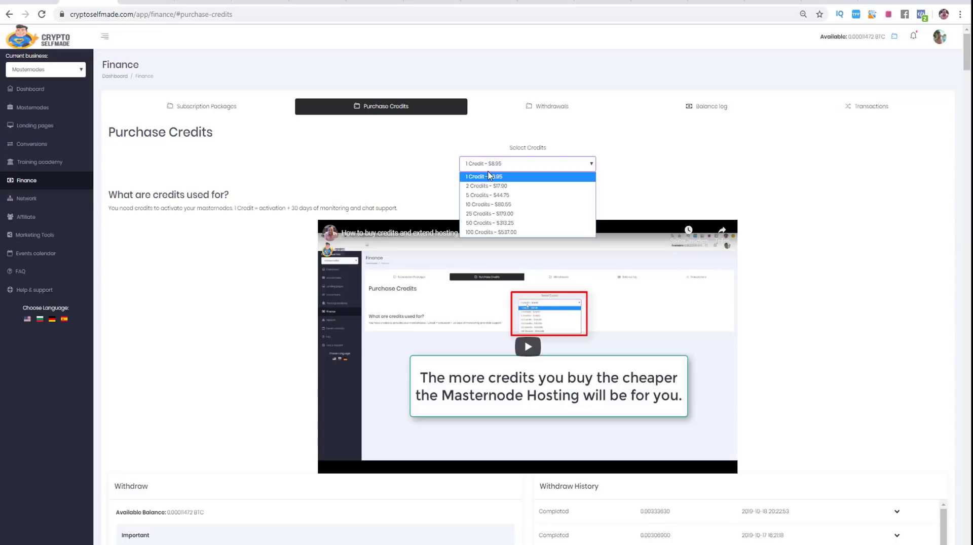
pyautogui.click(488, 176)
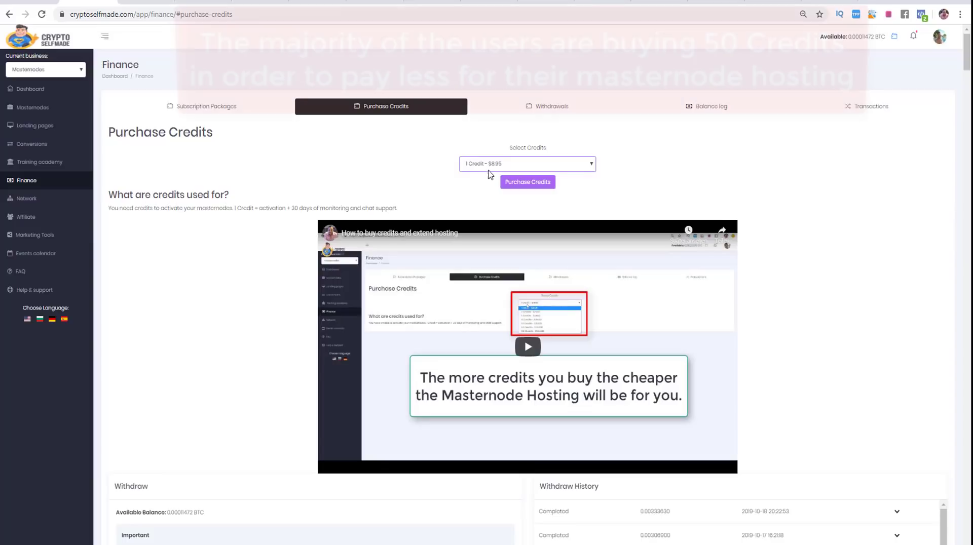
pyautogui.click(489, 169)
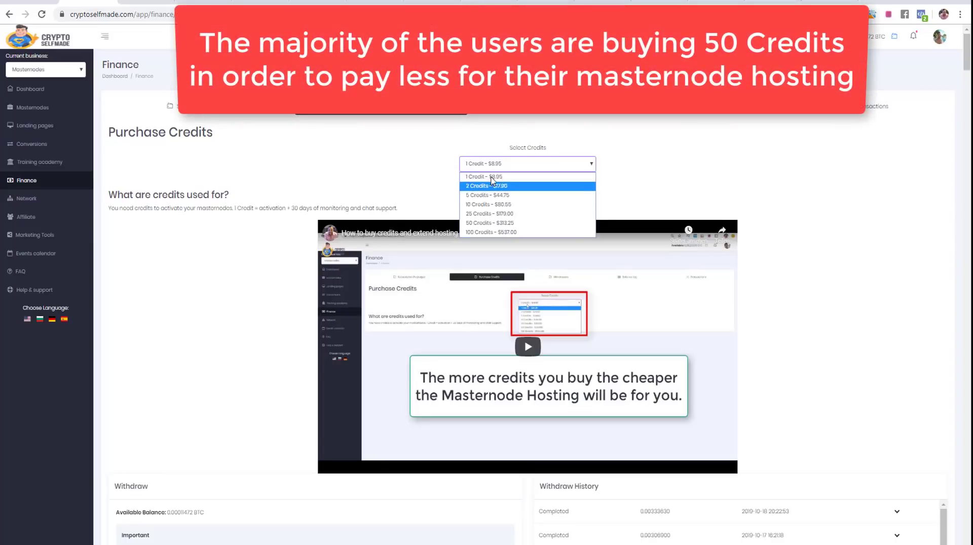
pyautogui.click(482, 125)
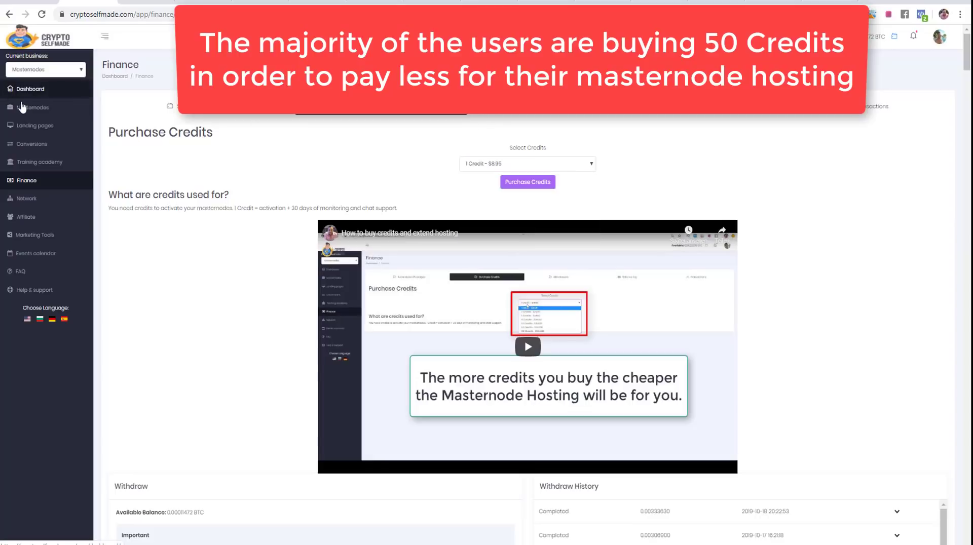
# - Locate the Masternode Output form on the Masternodes page, then return to the Polis wallet console
pyautogui.click(30, 108)
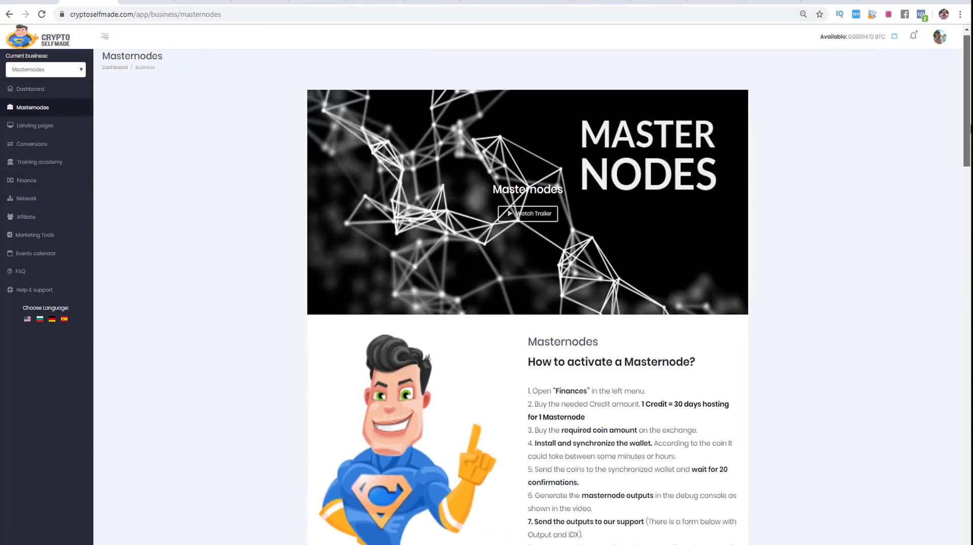
pyautogui.moveTo(969, 127); pyautogui.dragTo(969, 207)
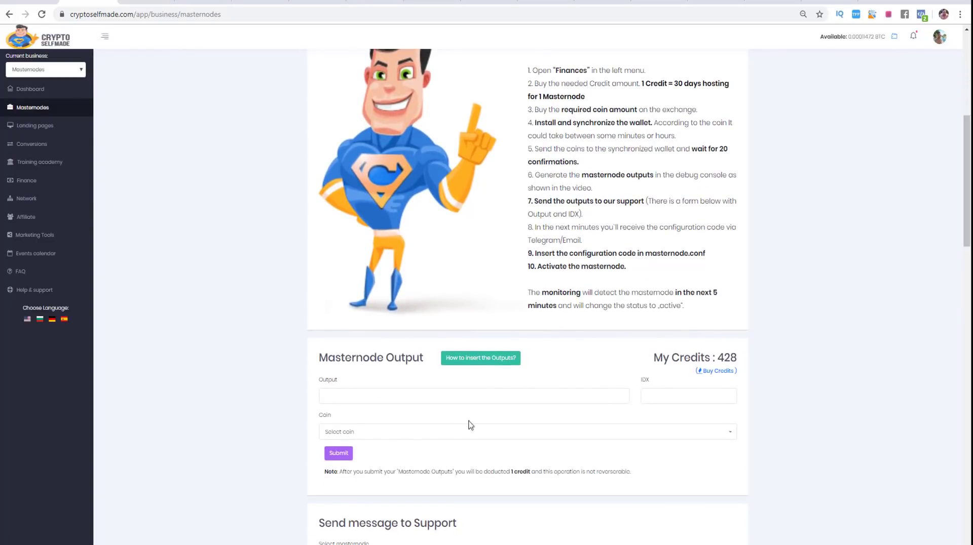
pyautogui.click(386, 437)
pyautogui.click(386, 437)
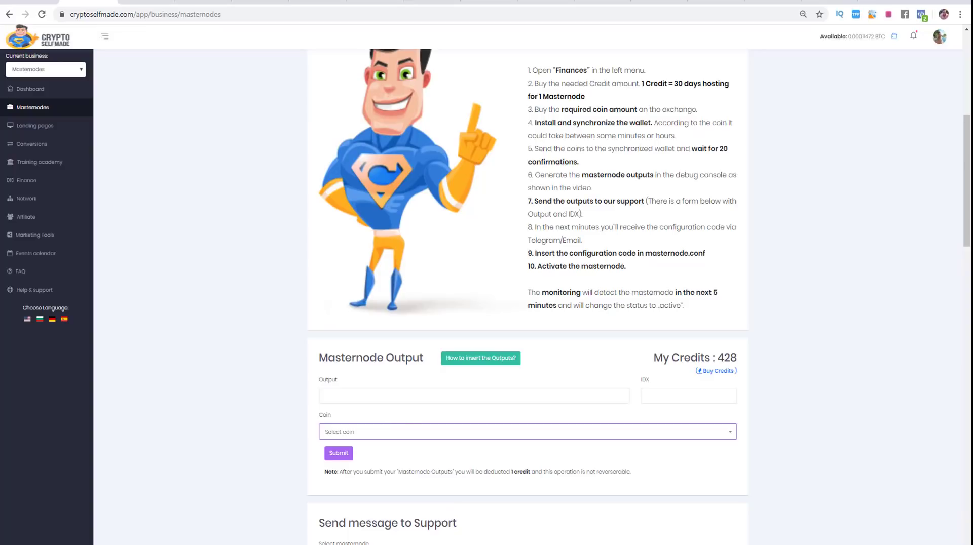
pyautogui.moveTo(441, 542)
pyautogui.click(442, 520)
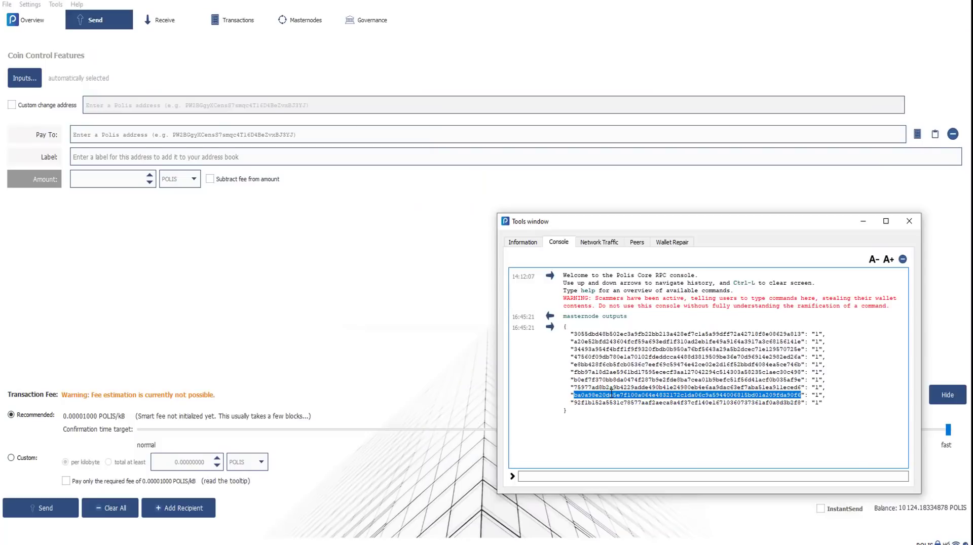
# - Copy the selected masternode output hash again and switch back to Cryptoselfmade in Chrome
pyautogui.rightClick(611, 394)
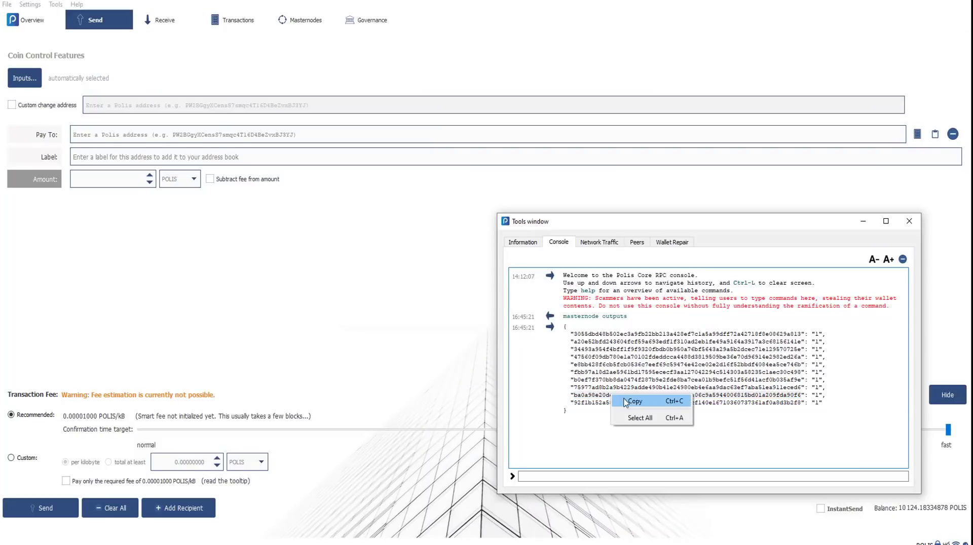
pyautogui.click(631, 401)
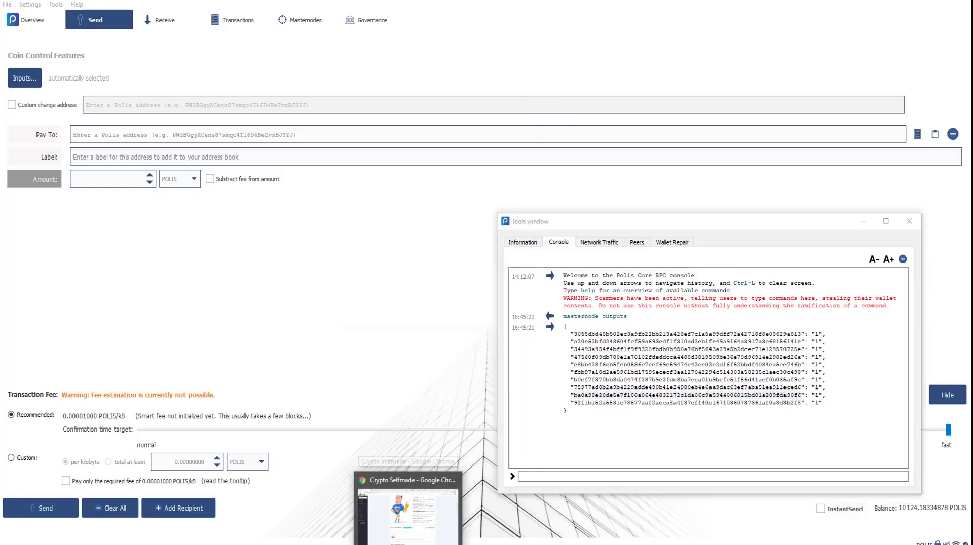
pyautogui.click(408, 537)
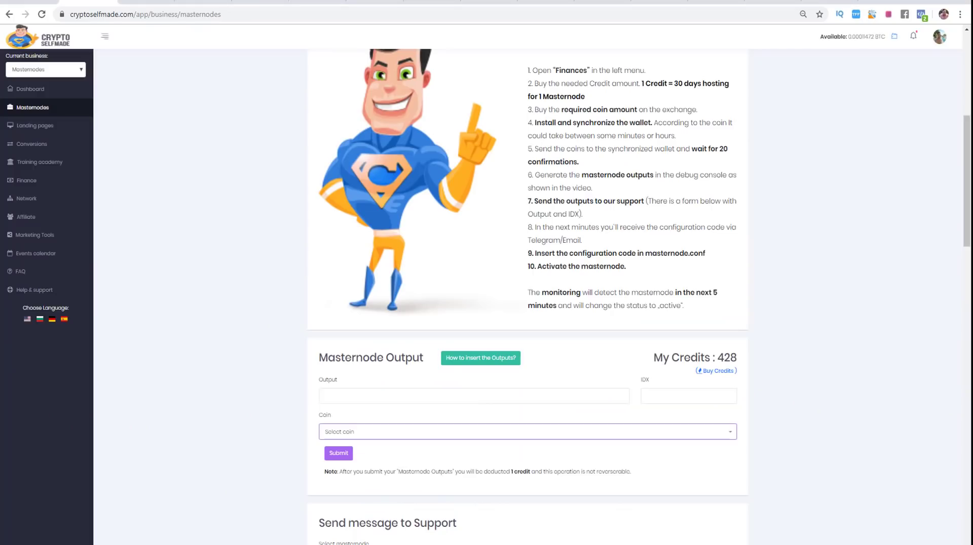
# - Submit the Masternode Output form with the pasted output hash, IDX 1 and coin Polis
pyautogui.click(346, 398)
pyautogui.hotkey('ctrl', 'v')
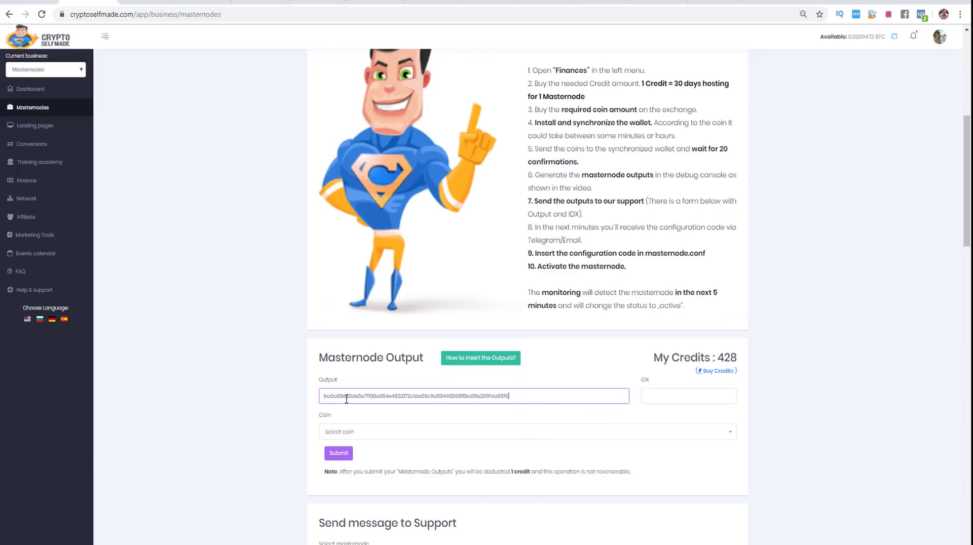
pyautogui.click(665, 398)
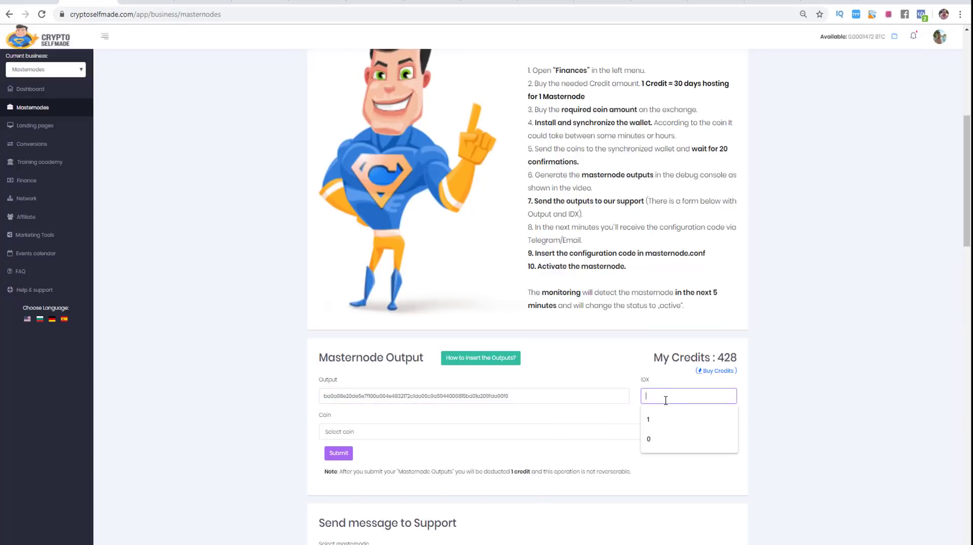
pyautogui.write('1')
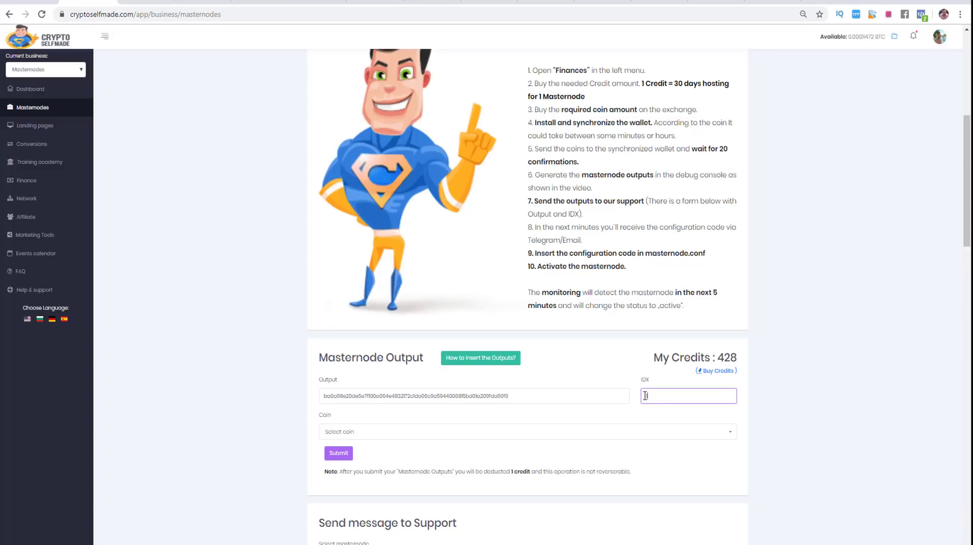
pyautogui.click(368, 433)
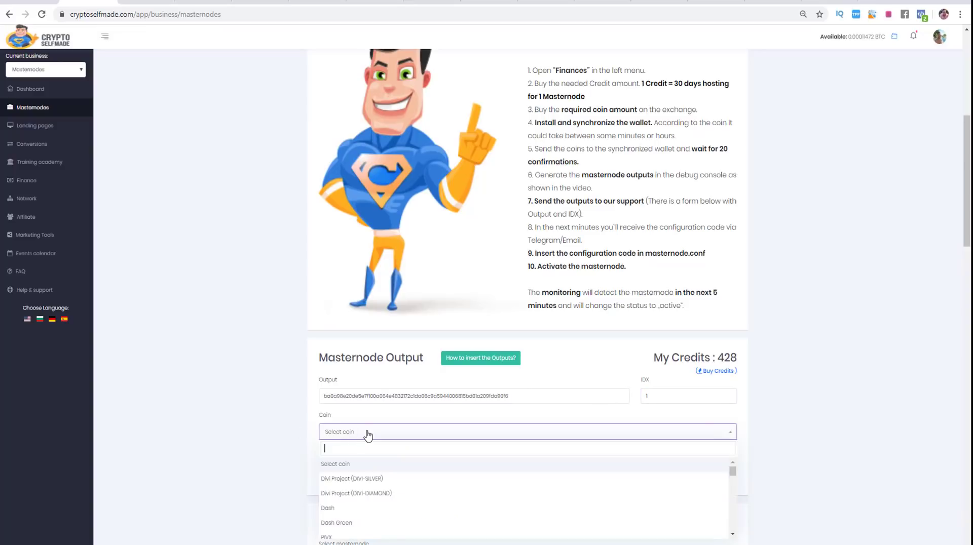
pyautogui.write('polis')
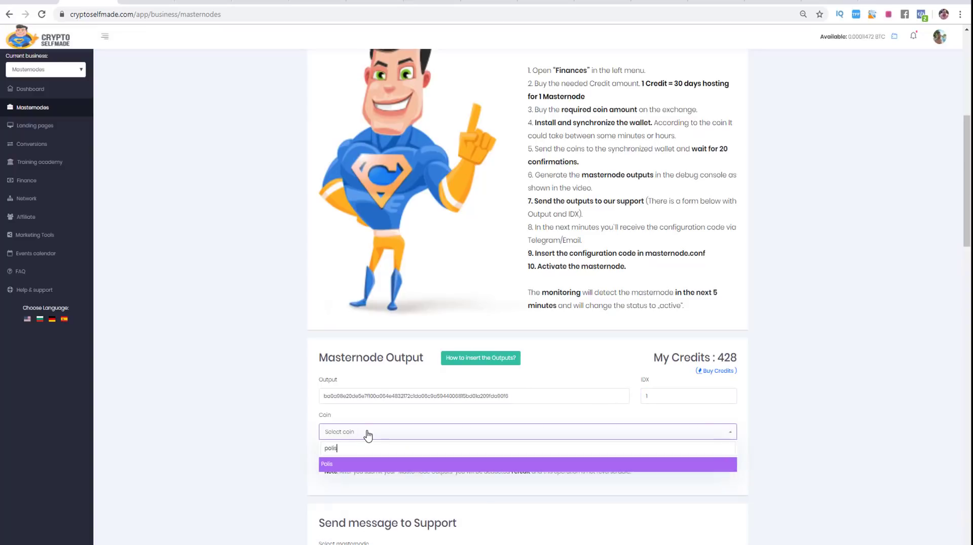
pyautogui.click(324, 465)
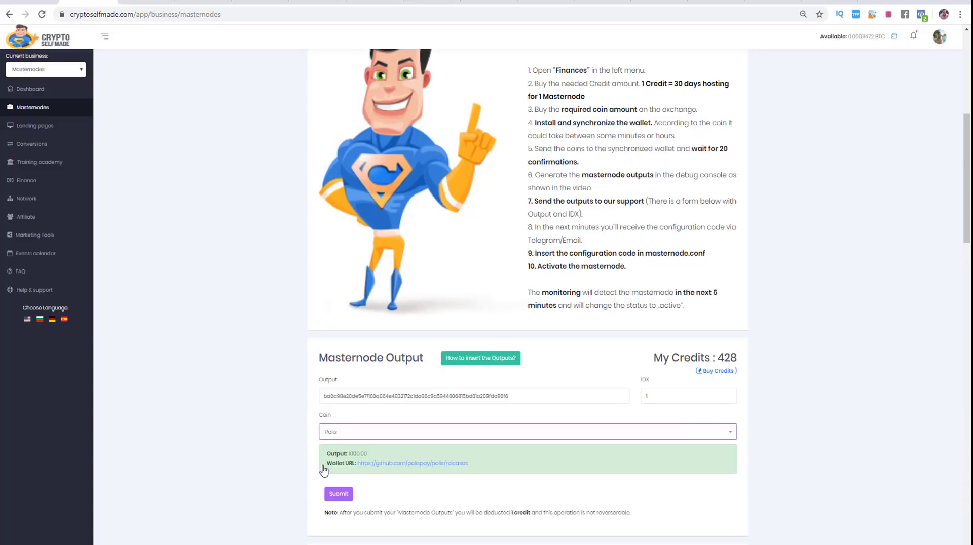
pyautogui.click(339, 494)
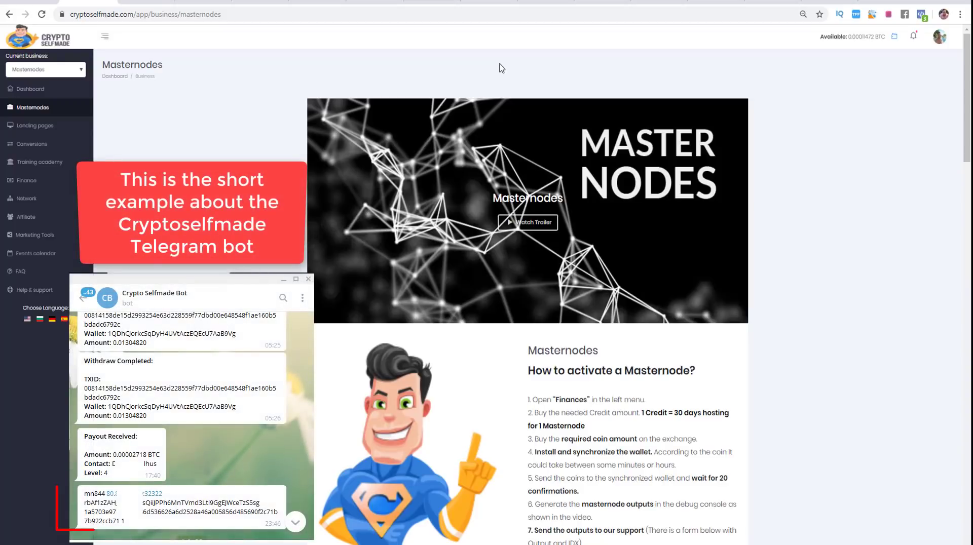
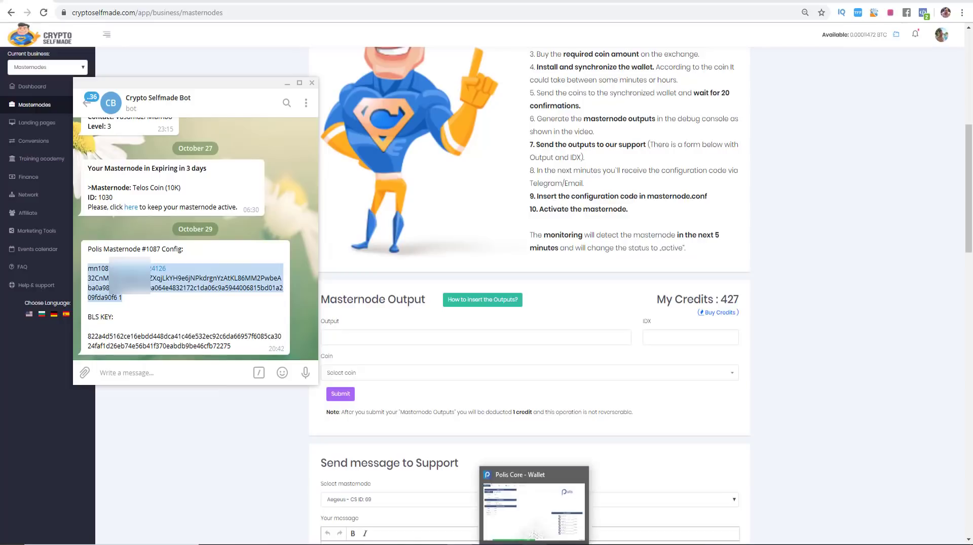
# - Bring up the Polis Core wallet, which shows 10 124.18 POLIS available
pyautogui.click(540, 486)
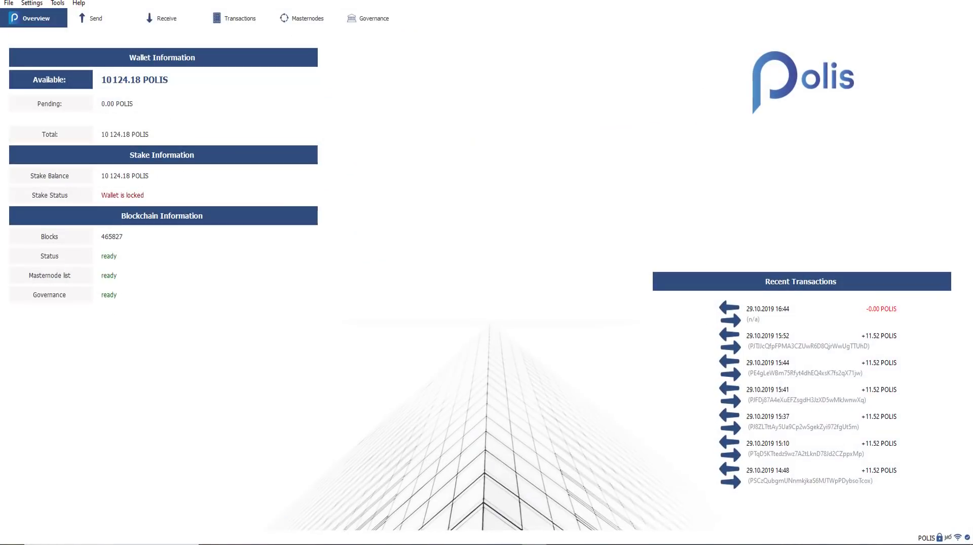
# - Open masternode.conf from the wallet's Tools menu
pyautogui.click(57, 4)
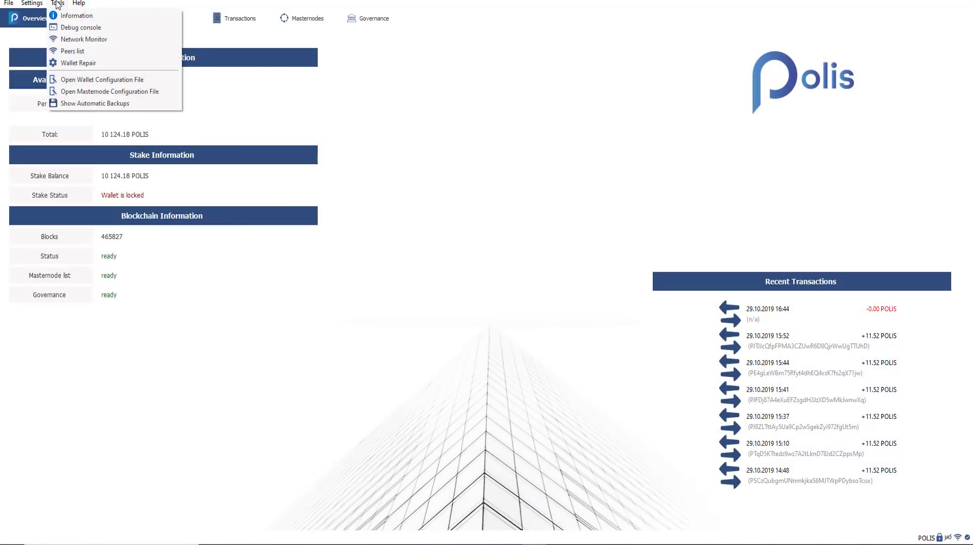
pyautogui.click(78, 94)
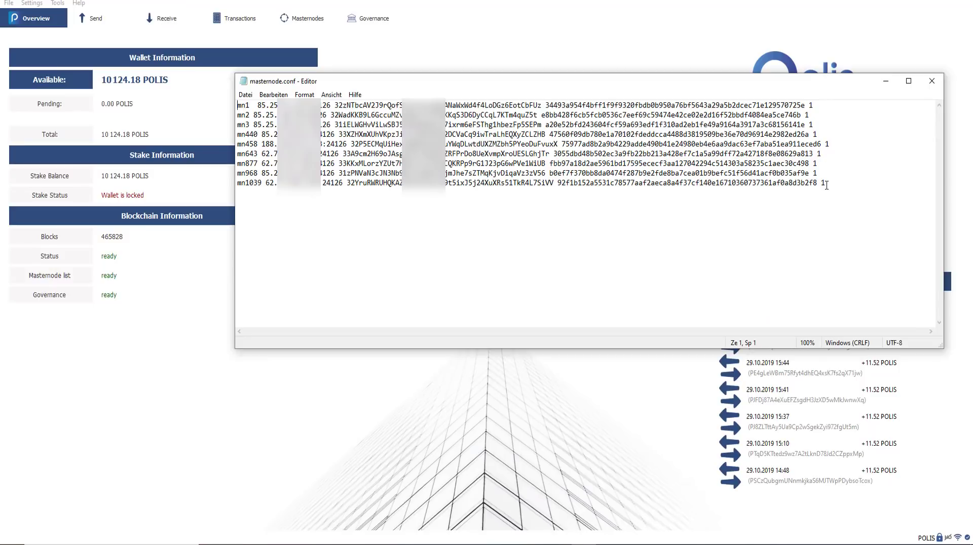
# - Append the mn1087 config line as a new last line of masternode.conf, then save and close it
pyautogui.press('Return')
pyautogui.hotkey('ctrl', 'v')
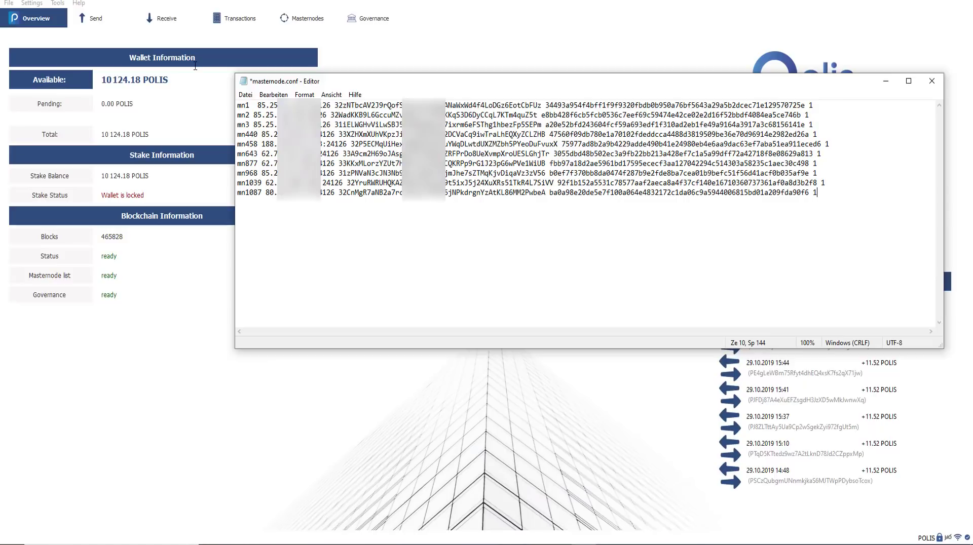
pyautogui.click(245, 95)
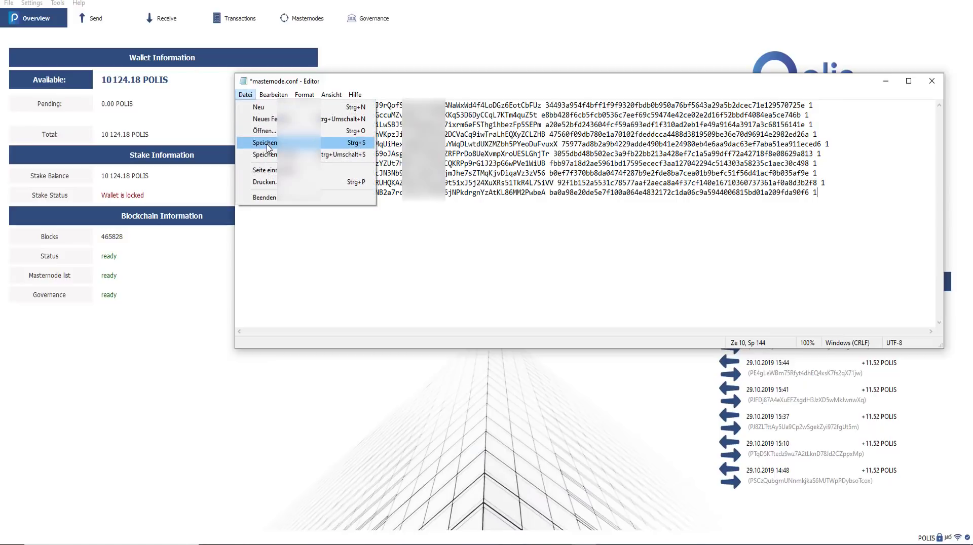
pyautogui.click(264, 143)
pyautogui.click(931, 81)
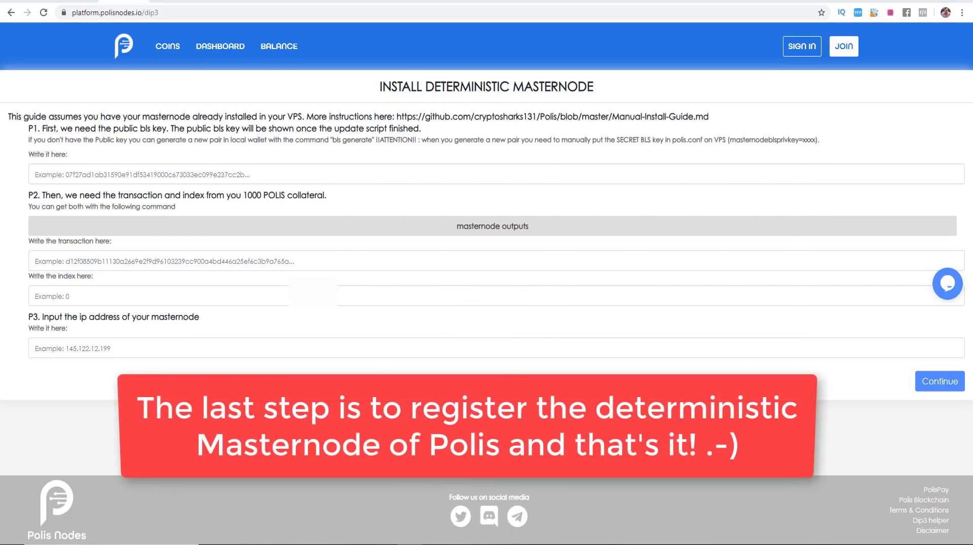
# - Copy the BLS key from the bot chat into the P1 public BLS key field
pyautogui.hotkey('alt', 'Tab')
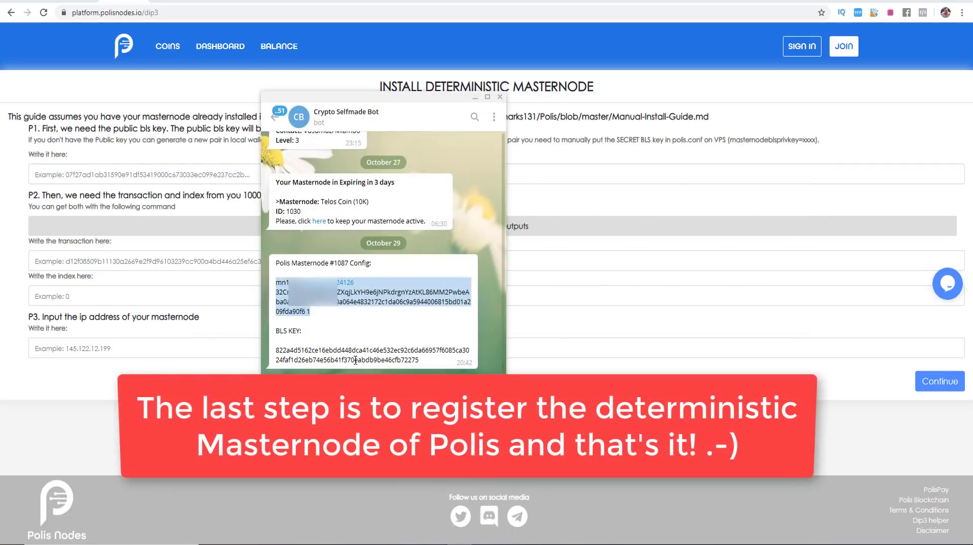
pyautogui.doubleClick(356, 361)
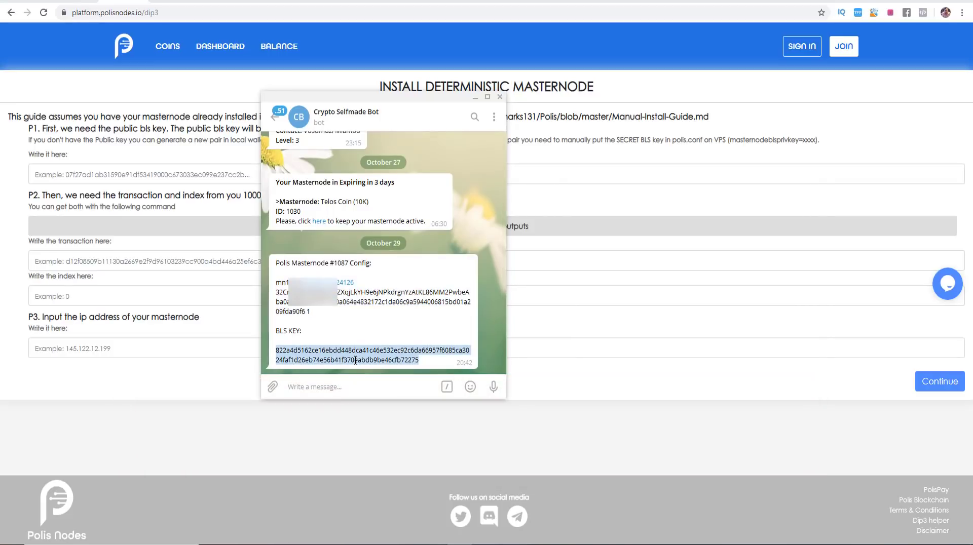
pyautogui.rightClick(355, 360)
pyautogui.click(377, 375)
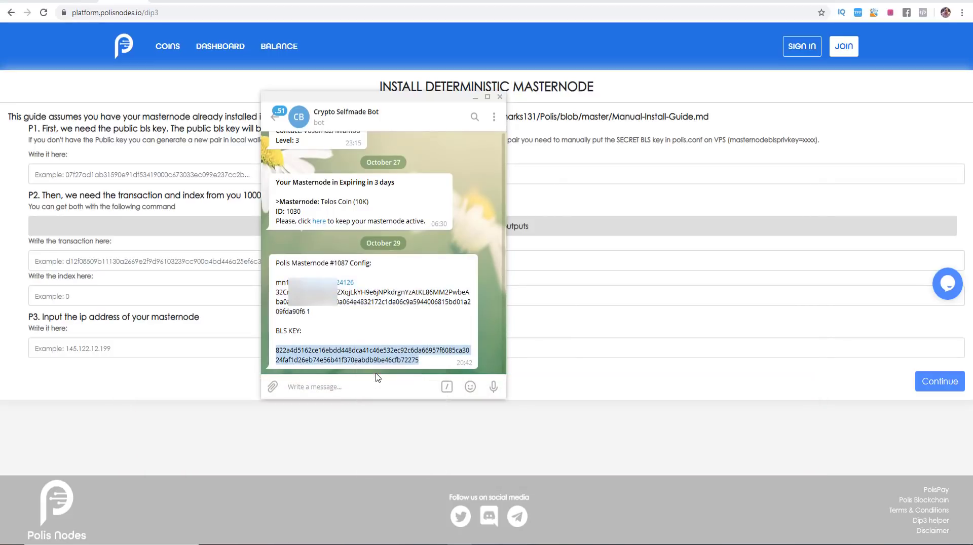
pyautogui.click(73, 180)
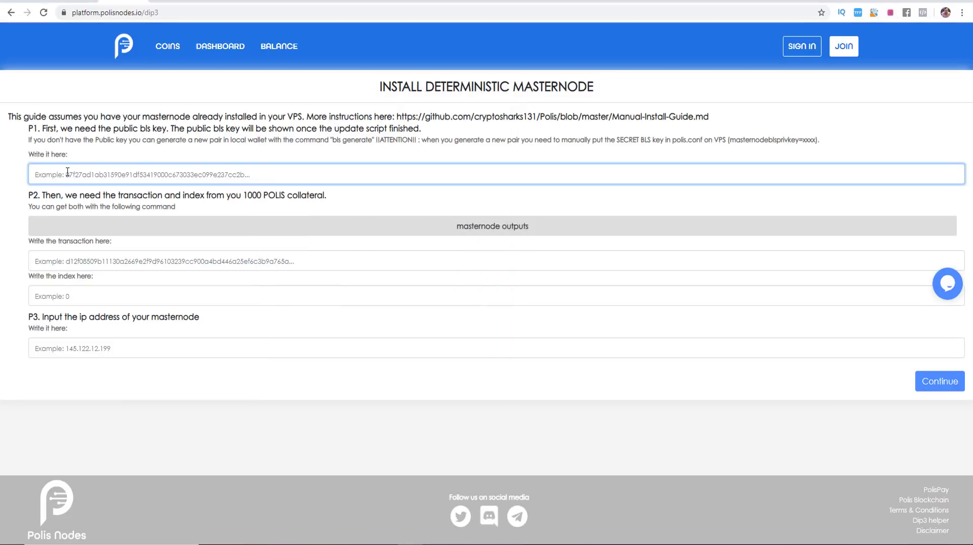
pyautogui.hotkey('ctrl', 'v')
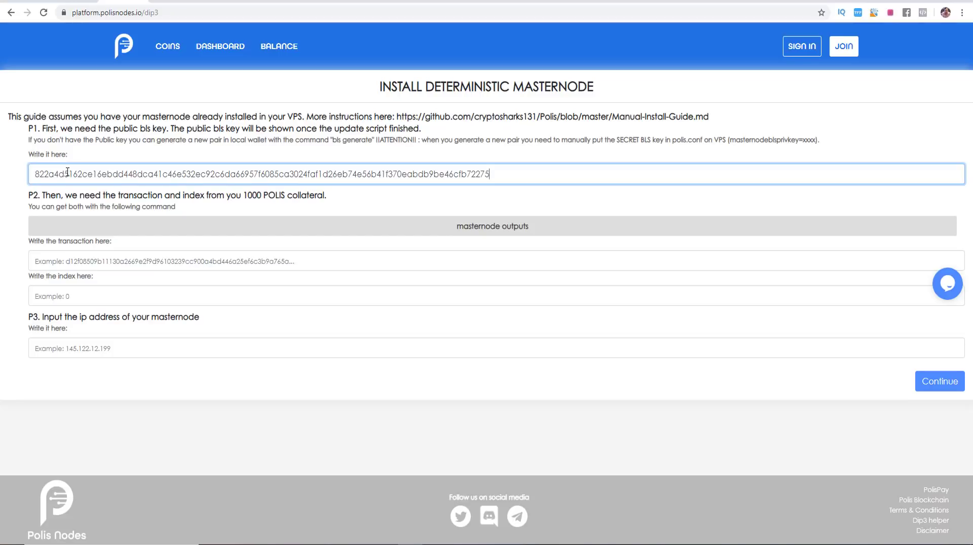
# - Paste the collateral transaction hash into the transaction field and go to the index field
pyautogui.hotkey('alt', 'Tab')
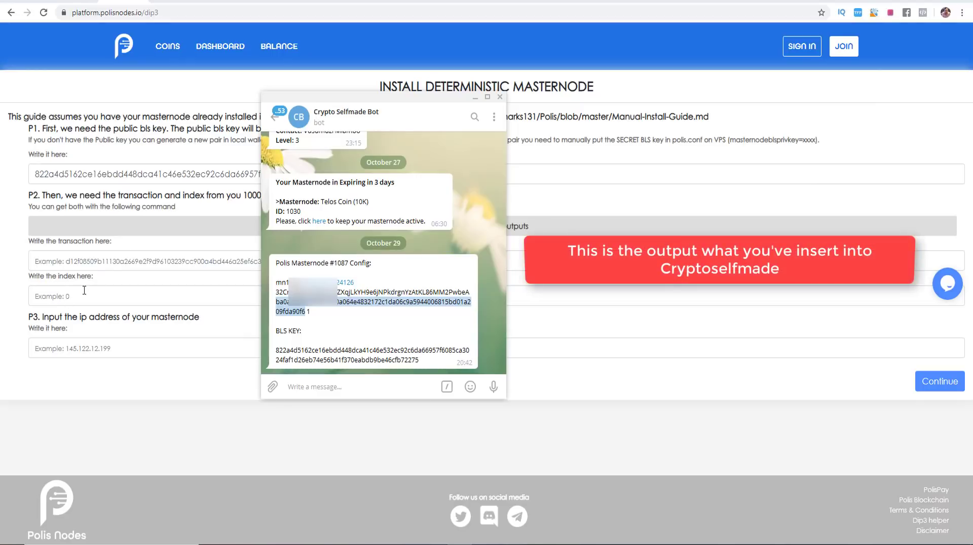
pyautogui.rightClick(285, 307)
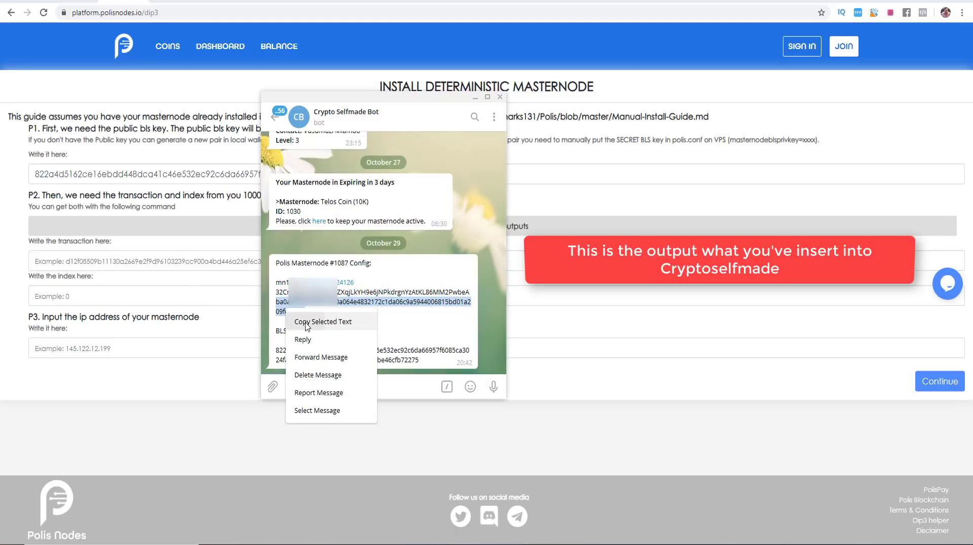
pyautogui.click(291, 315)
pyautogui.click(70, 263)
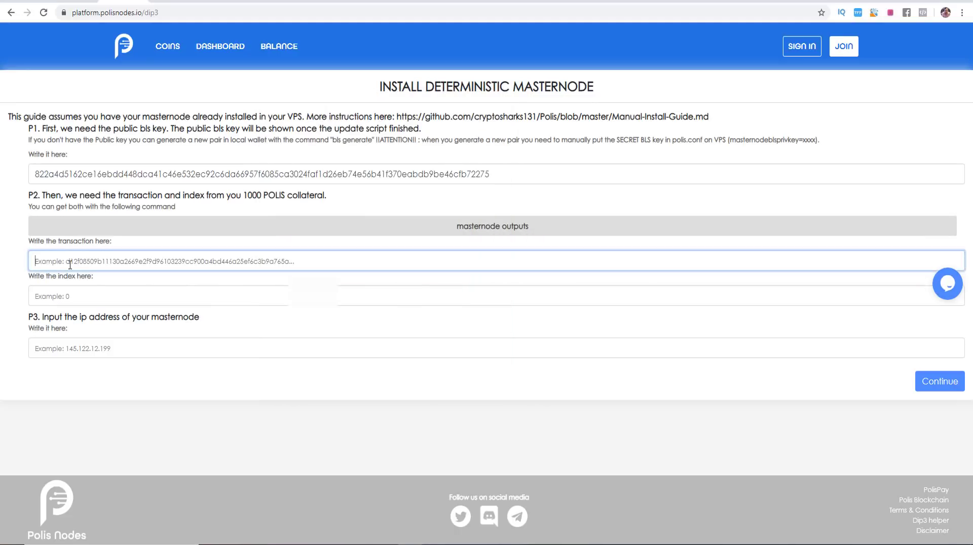
pyautogui.hotkey('ctrl', 'v')
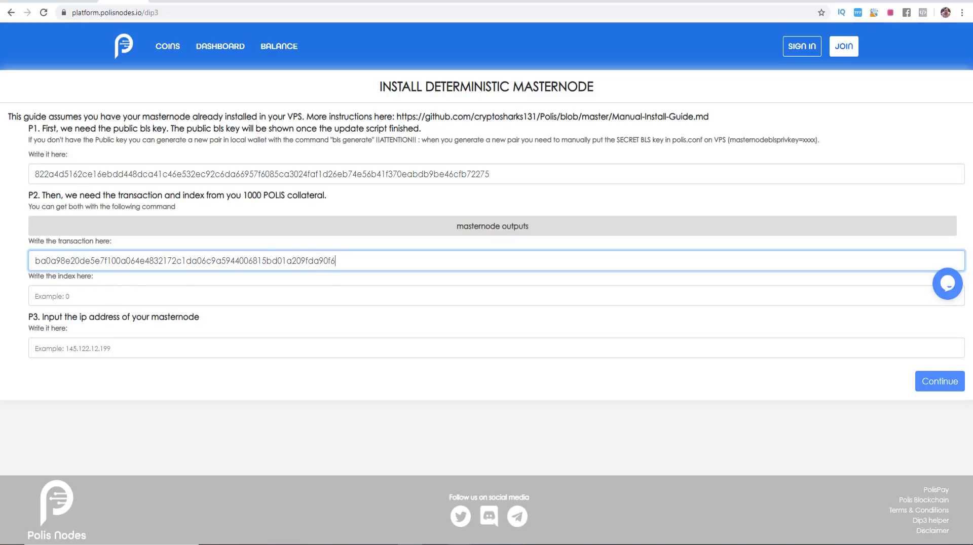
pyautogui.hotkey('alt', 'Tab')
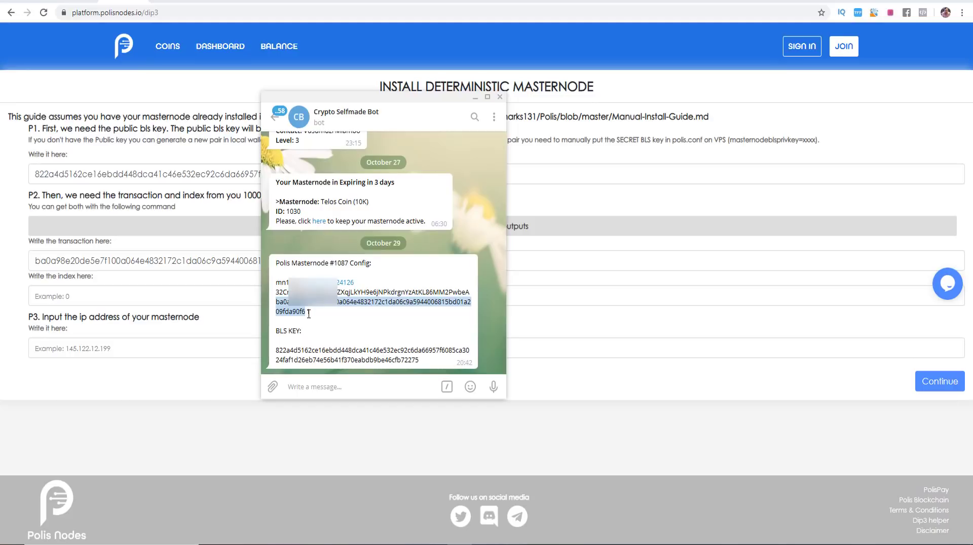
pyautogui.click(53, 297)
# - Enter collateral index 1 and select the masternode IP in the bot config
pyautogui.write('1')
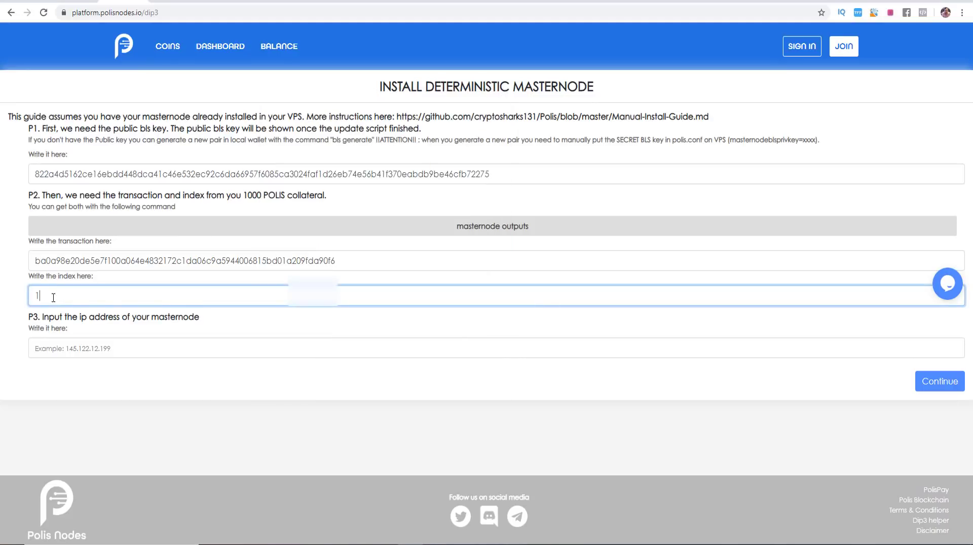
pyautogui.click(337, 386)
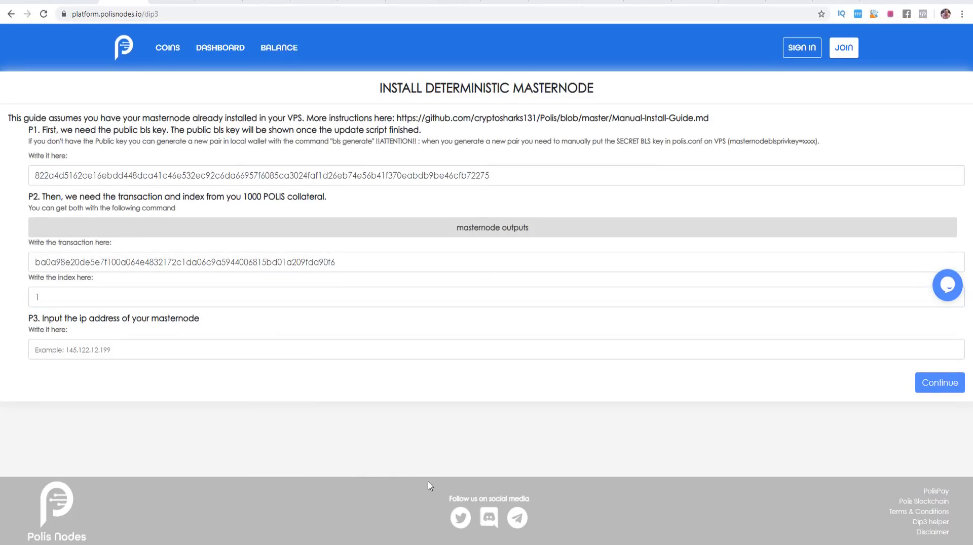
pyautogui.hotkey('alt', 'Tab')
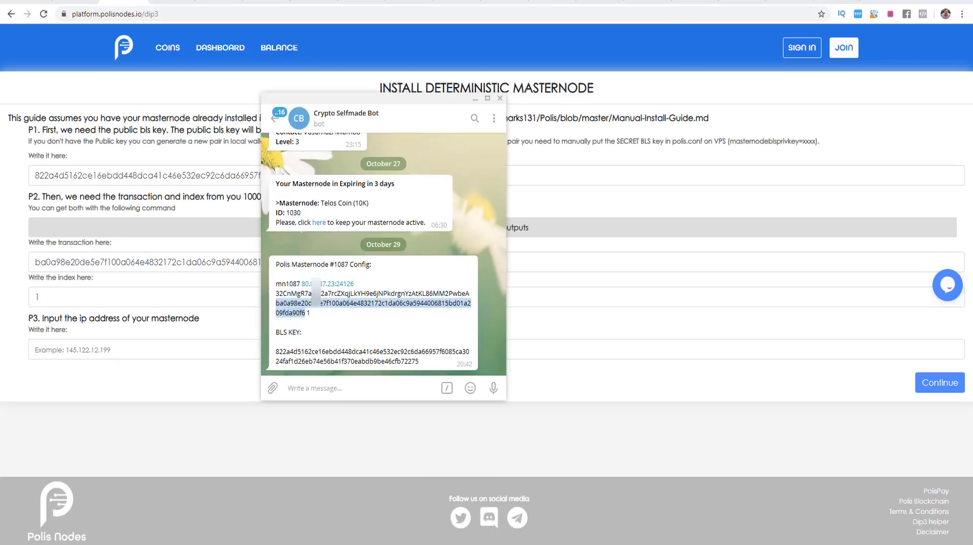
pyautogui.click(302, 290)
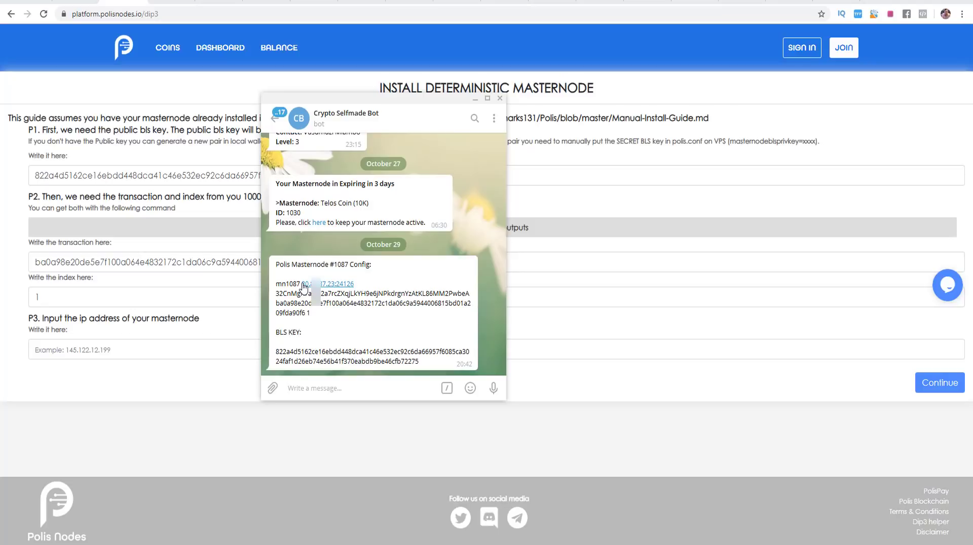
pyautogui.moveTo(305, 283); pyautogui.dragTo(333, 281)
# - Paste the masternode IP into the P3 field and continue to the address step
pyautogui.click(63, 347)
pyautogui.hotkey('ctrl', 'v')
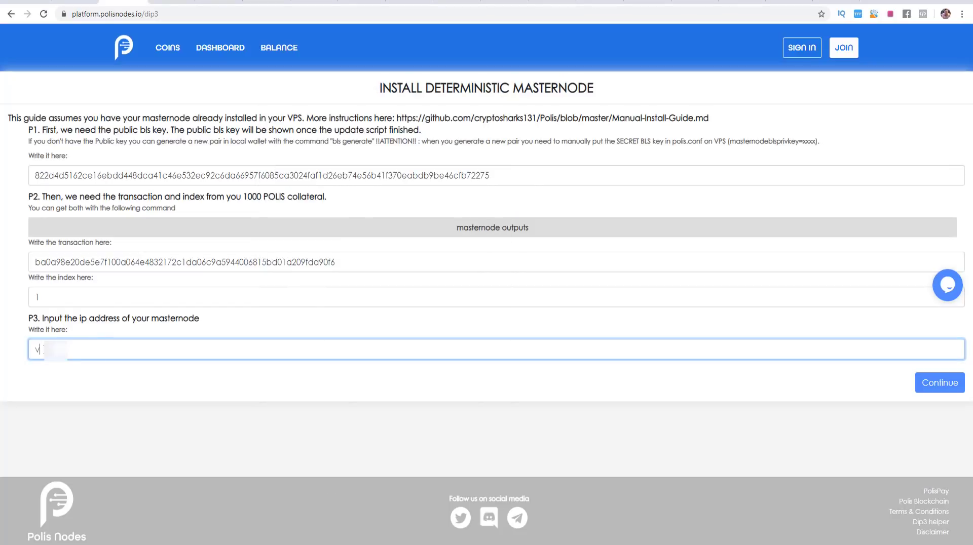
pyautogui.press('BackSpace')
pyautogui.hotkey('ctrl', 'v')
pyautogui.click(931, 380)
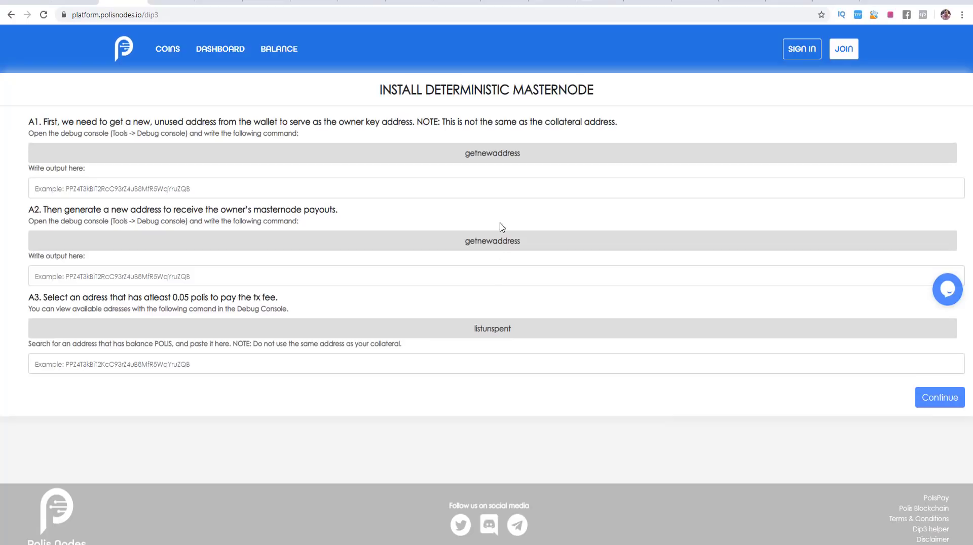
# - Select the getnewaddress command shown under A1
pyautogui.moveTo(463, 154); pyautogui.dragTo(527, 159)
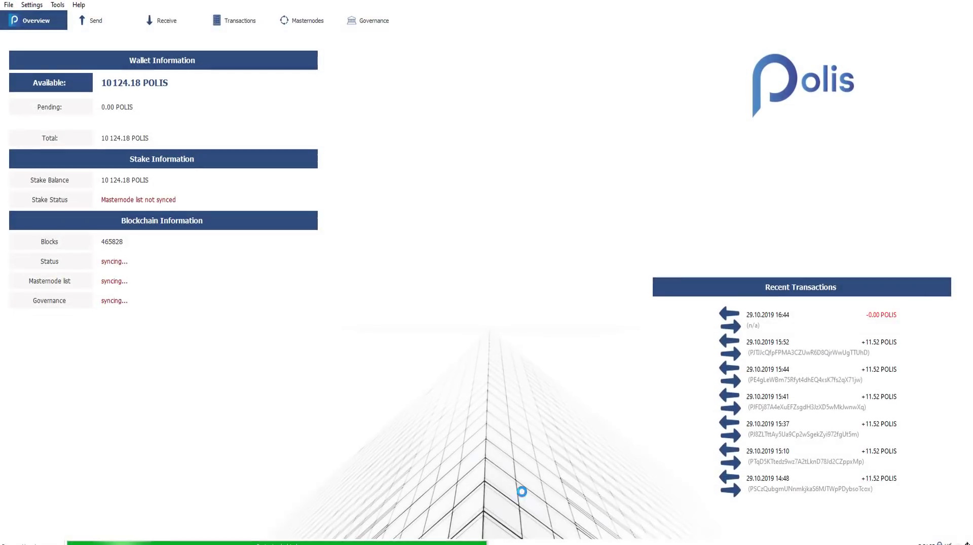
# - Run getnewaddress twice in the Debug console and select the first new address
pyautogui.click(56, 6)
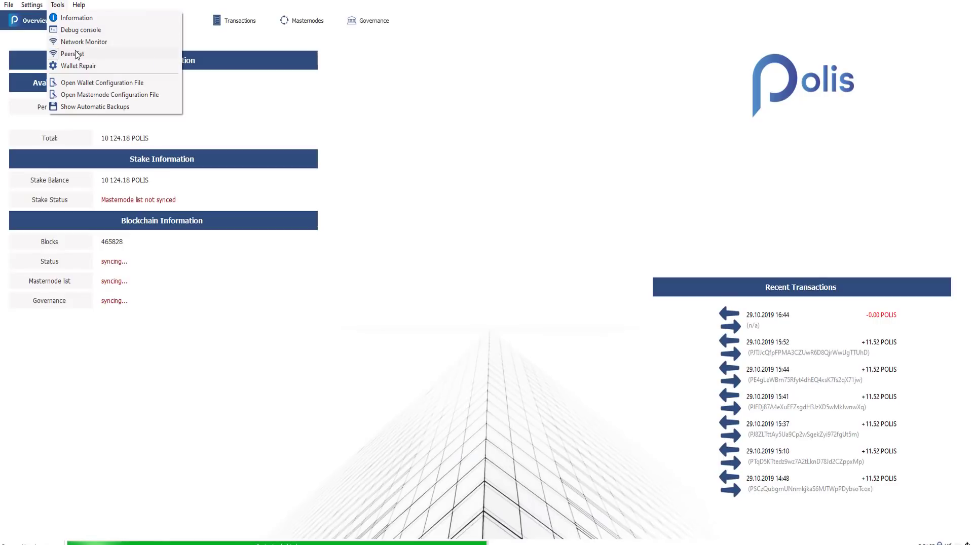
pyautogui.click(79, 31)
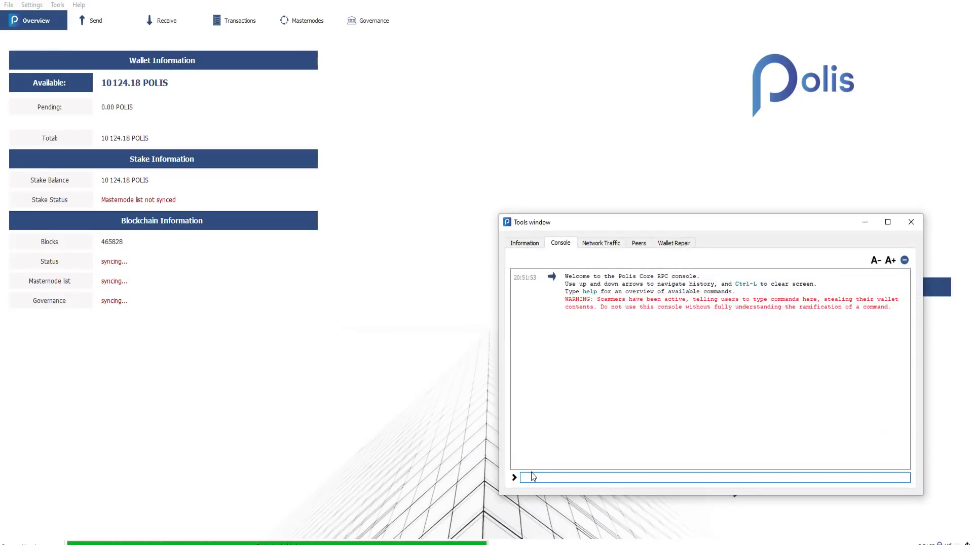
pyautogui.hotkey('ctrl', 'v')
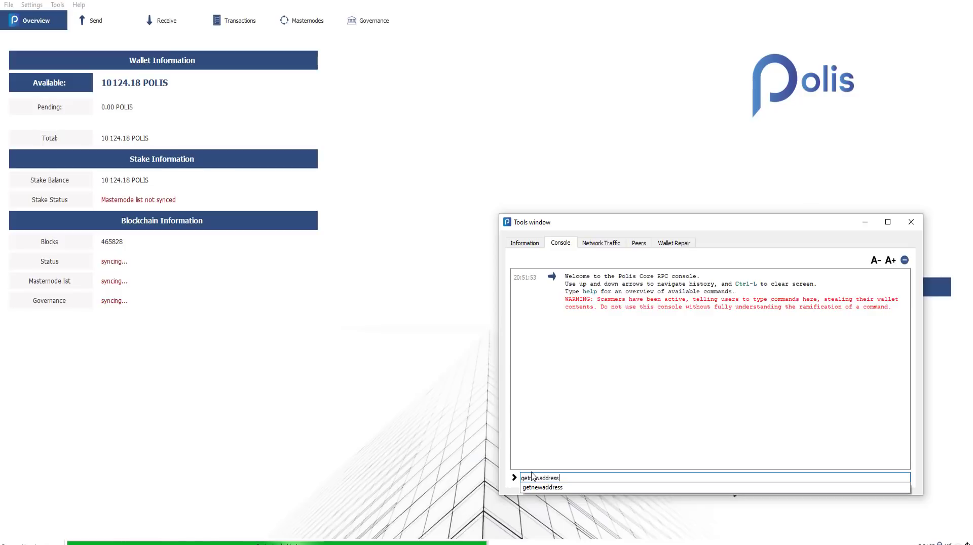
pyautogui.press('Return')
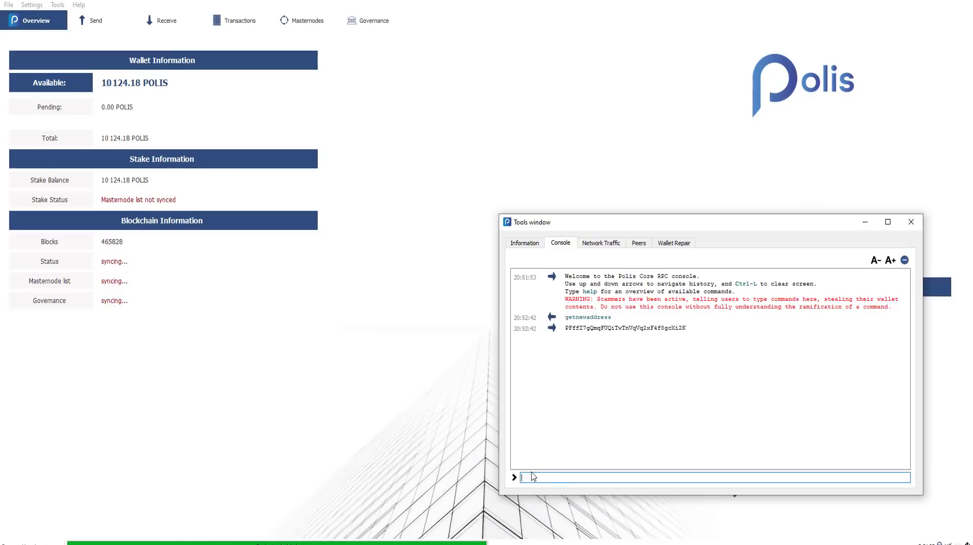
pyautogui.hotkey('ctrl', 'v')
pyautogui.press('Return')
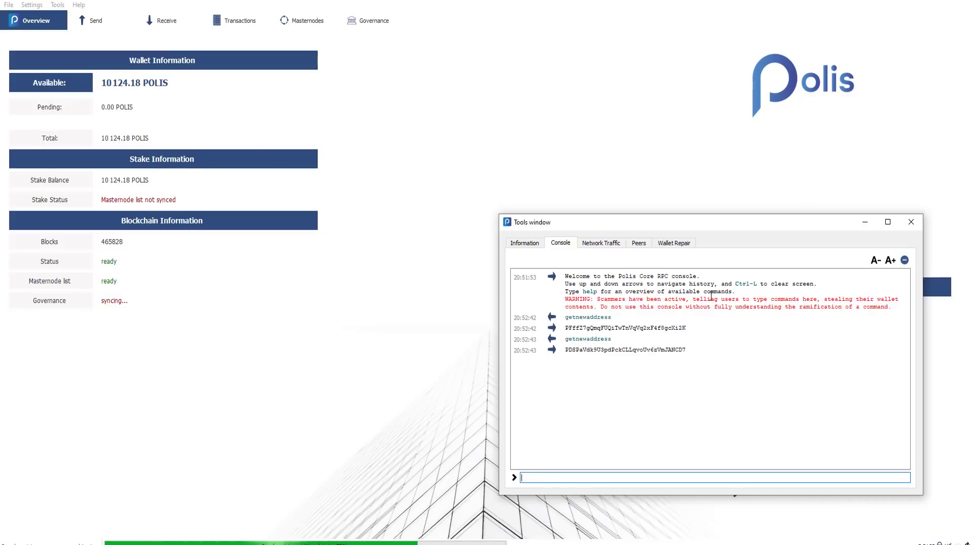
pyautogui.doubleClick(658, 332)
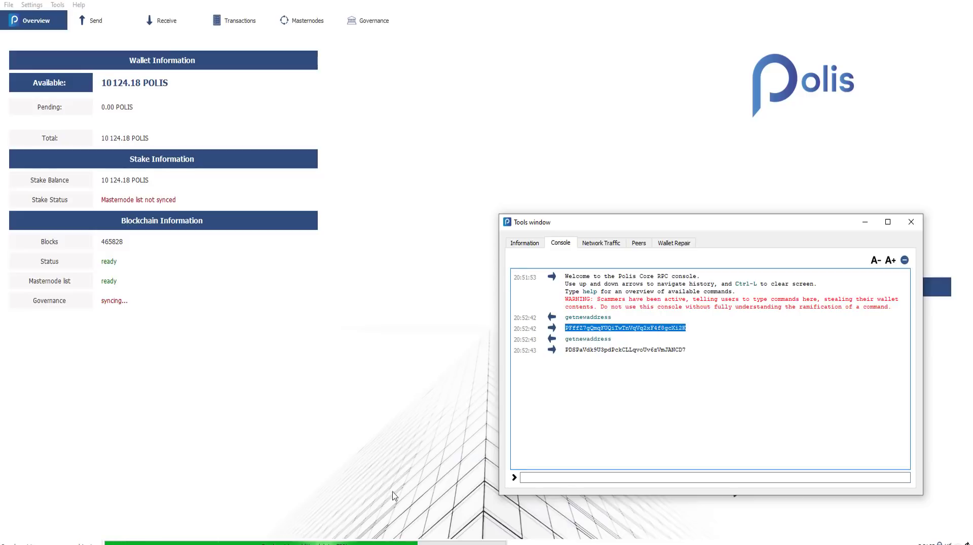
pyautogui.hotkey('alt', 'Tab')
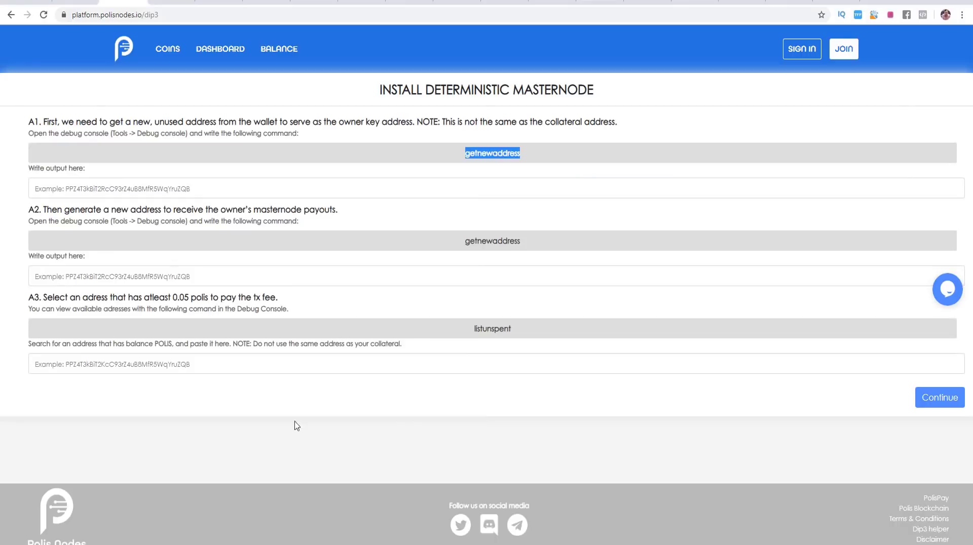
# - Paste the first new address into A1 and the second into A2
pyautogui.click(84, 193)
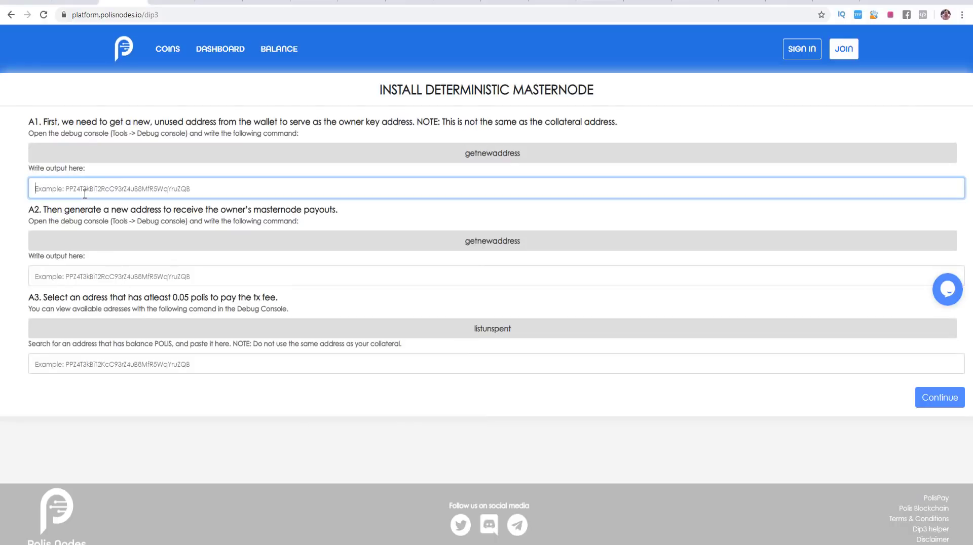
pyautogui.hotkey('ctrl', 'v')
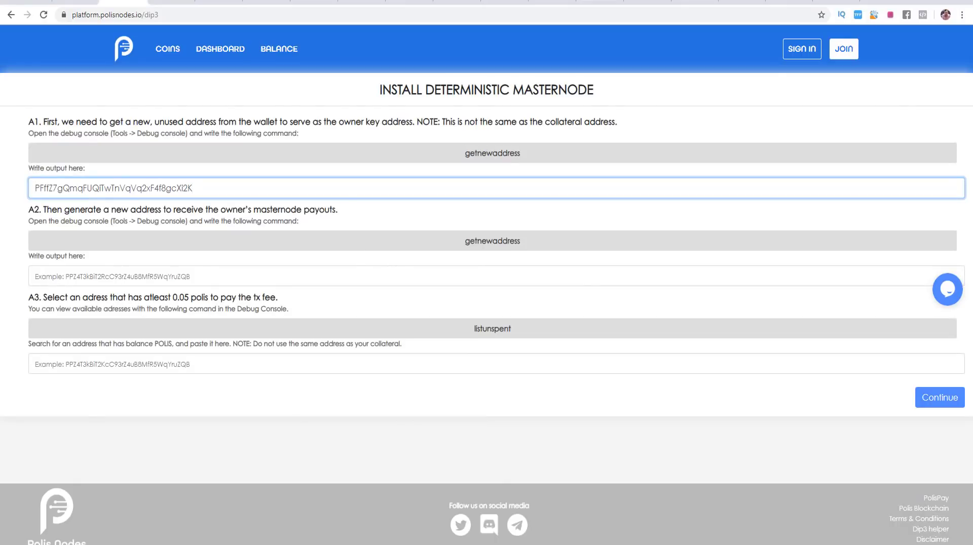
pyautogui.moveTo(560, 538)
pyautogui.click(602, 533)
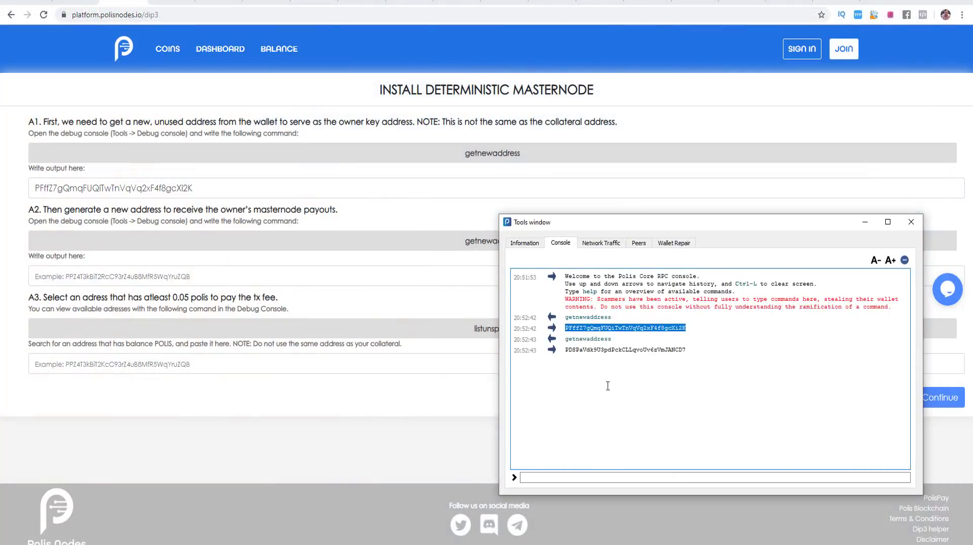
pyautogui.doubleClick(619, 350)
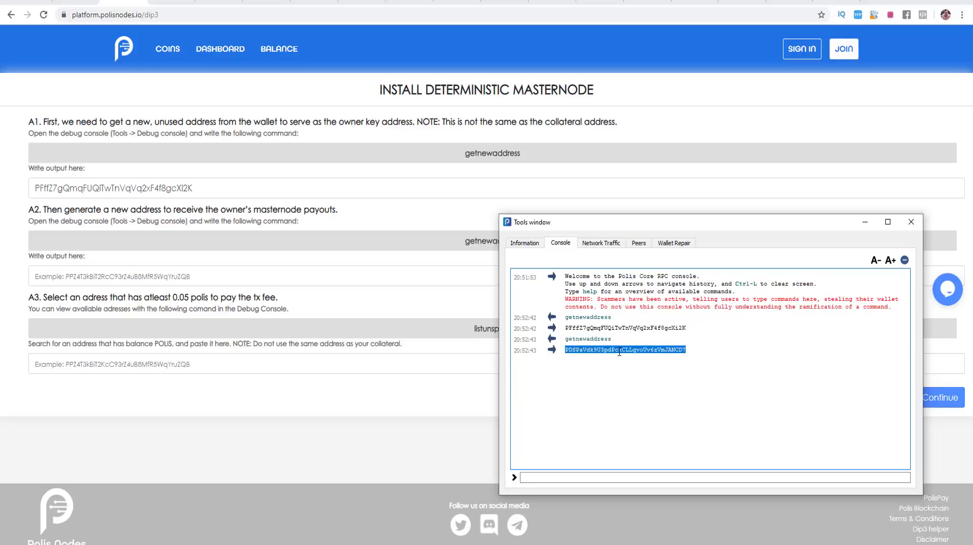
pyautogui.rightClick(619, 351)
pyautogui.click(636, 357)
pyautogui.click(133, 275)
pyautogui.hotkey('ctrl', 'v')
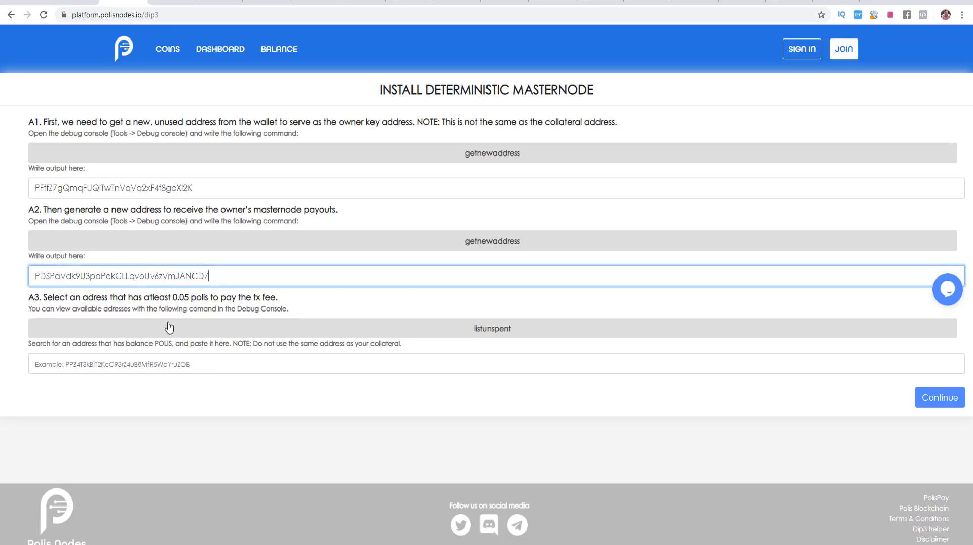
# - Select the listunspent command text on the page
pyautogui.doubleClick(35, 297)
pyautogui.click(109, 288)
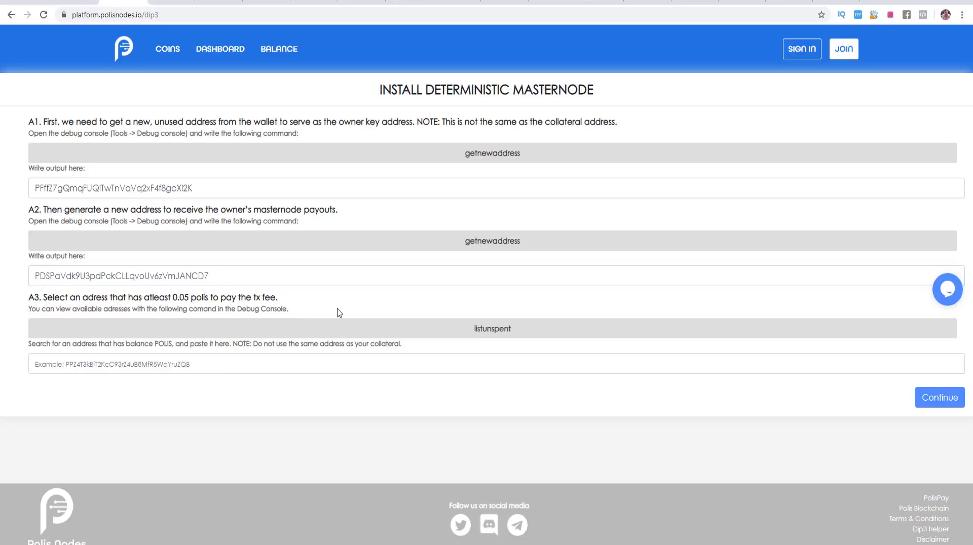
pyautogui.moveTo(466, 333); pyautogui.dragTo(518, 331)
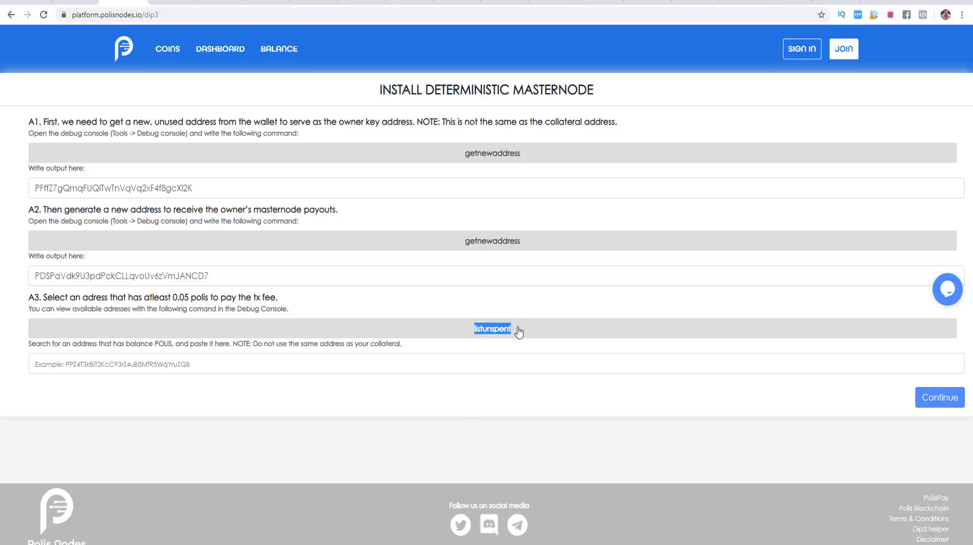
# - Run listunspent in the wallet's Debug console
pyautogui.rightClick(491, 329)
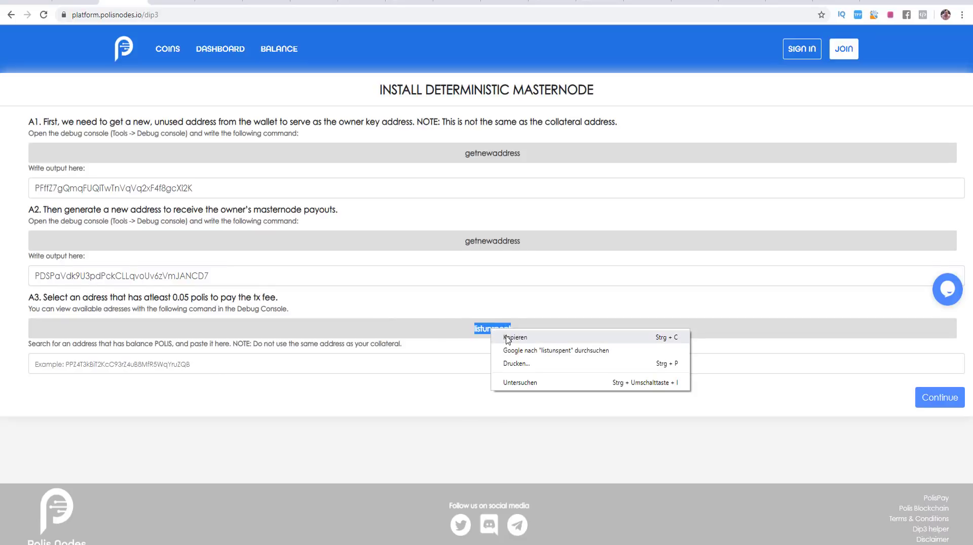
pyautogui.click(507, 338)
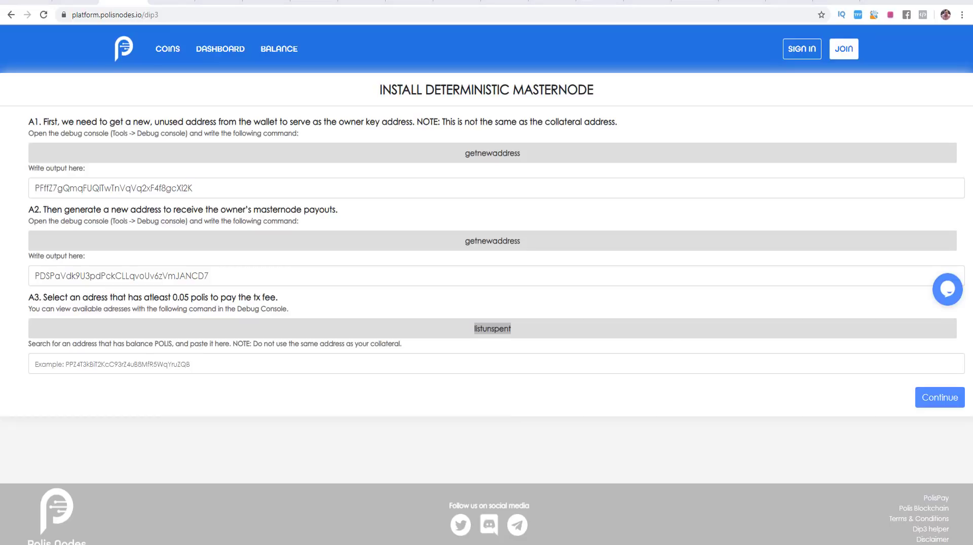
pyautogui.hotkey('alt', 'Tab')
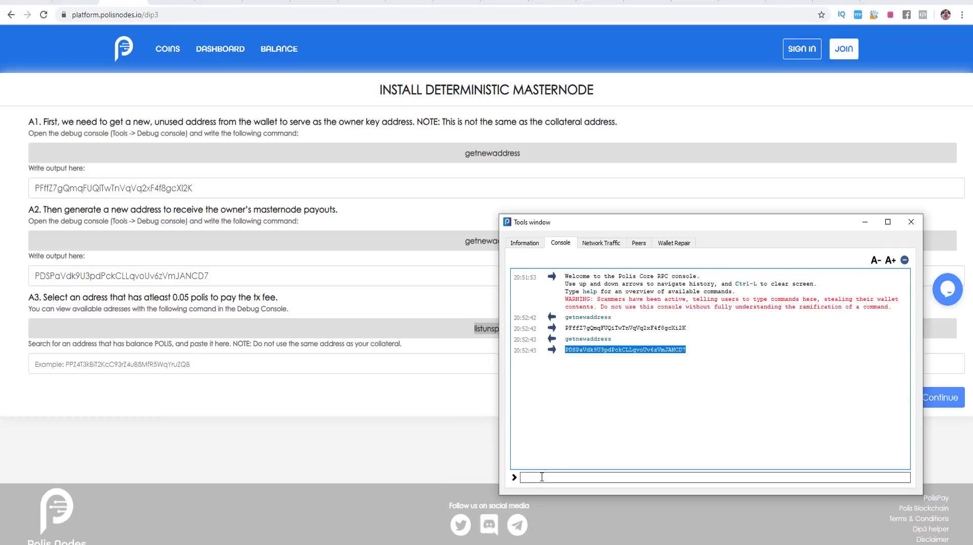
pyautogui.click(542, 477)
pyautogui.hotkey('ctrl', 'v')
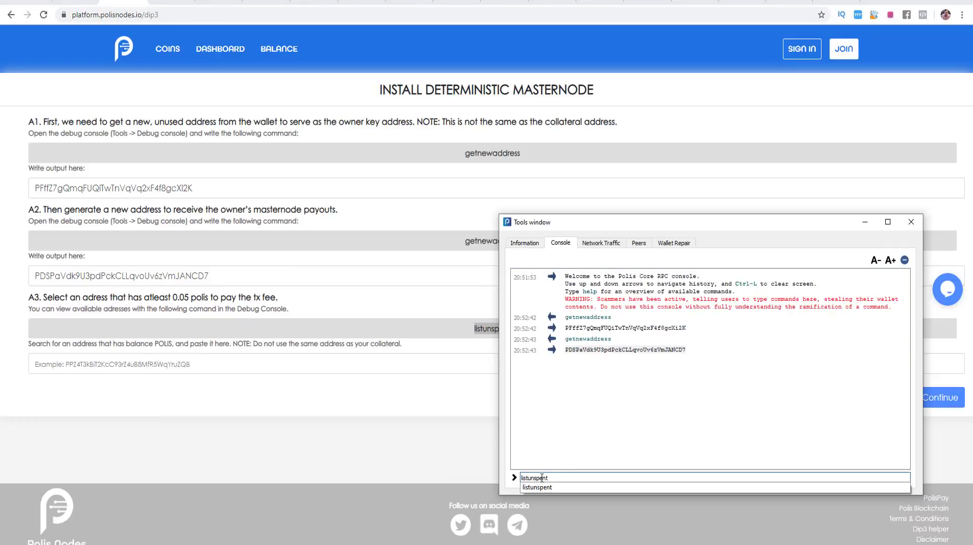
pyautogui.press('Return')
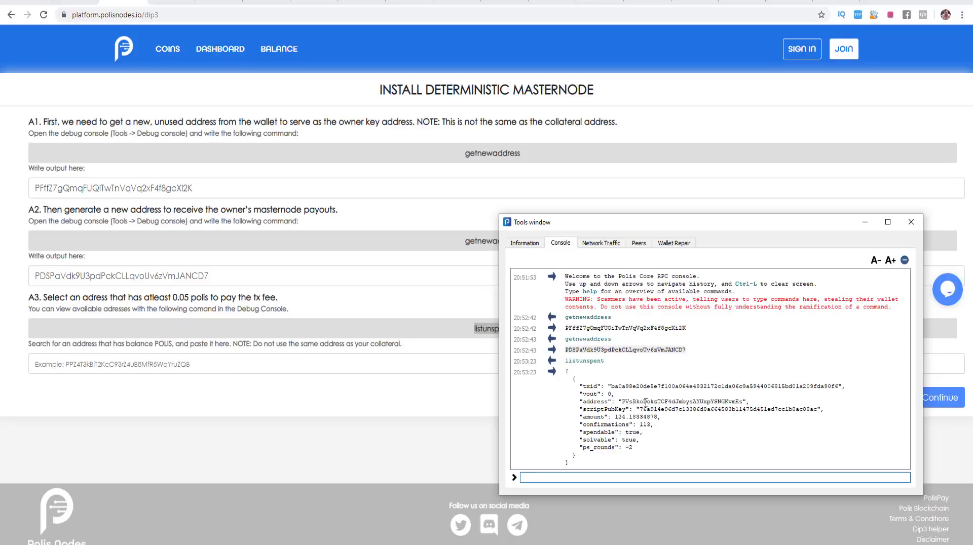
# - Paste the funded address from the output into A3 and advance to step B
pyautogui.doubleClick(646, 401)
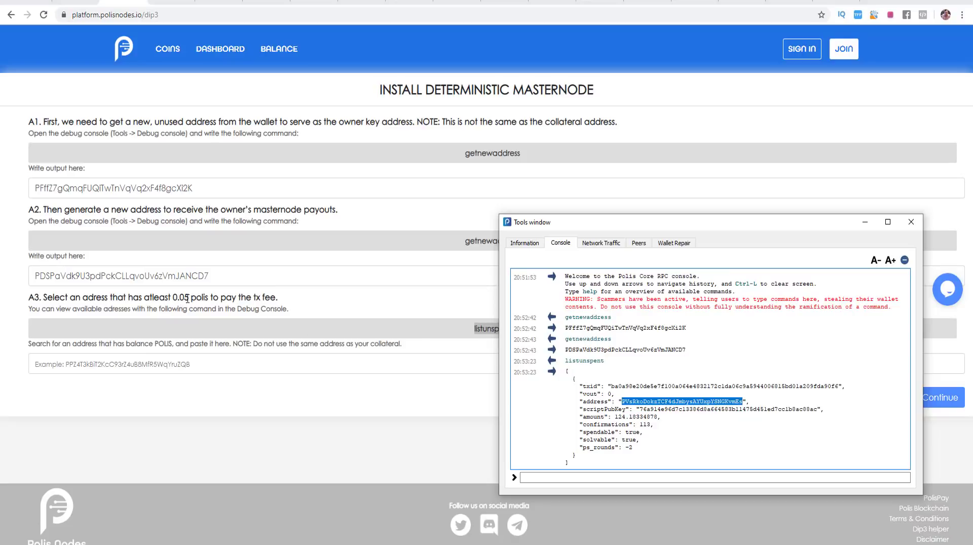
pyautogui.rightClick(672, 399)
pyautogui.click(681, 404)
pyautogui.click(143, 359)
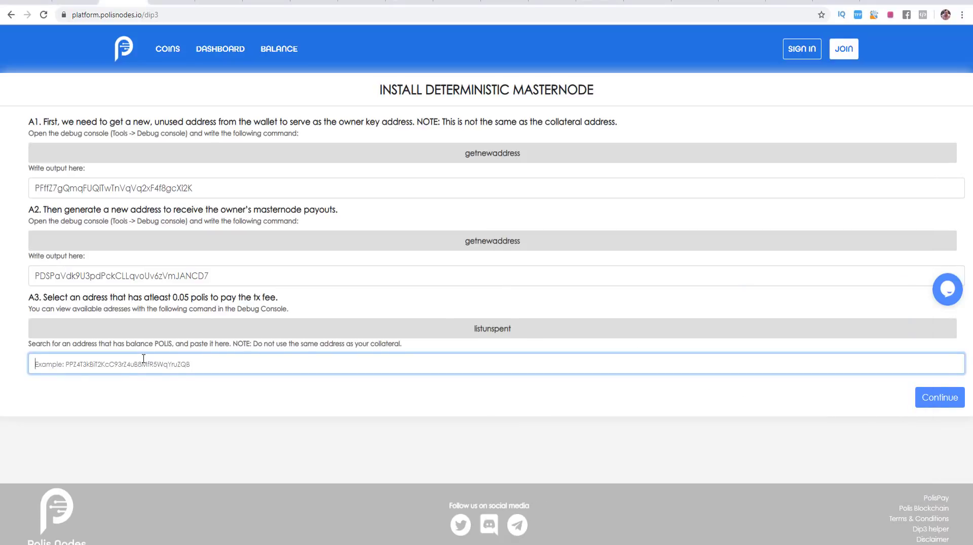
pyautogui.hotkey('ctrl', 'v')
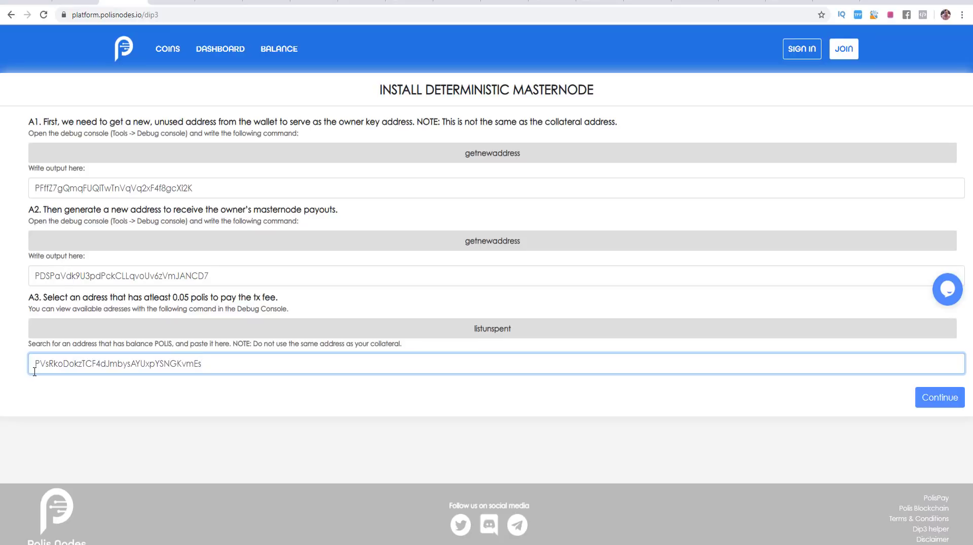
pyautogui.click(945, 402)
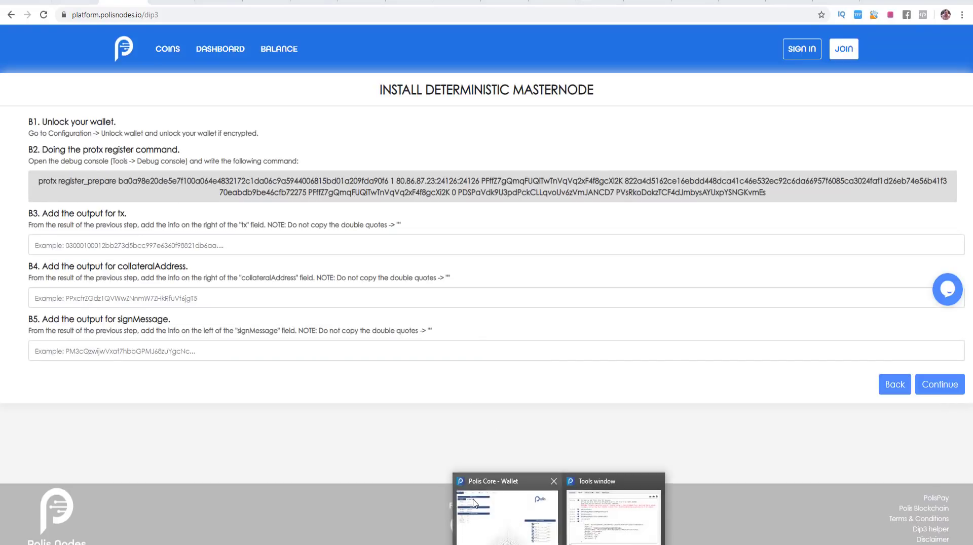
# - Unlock the Polis Core wallet with its passphrase via Settings > Unlock Wallet
pyautogui.click(477, 504)
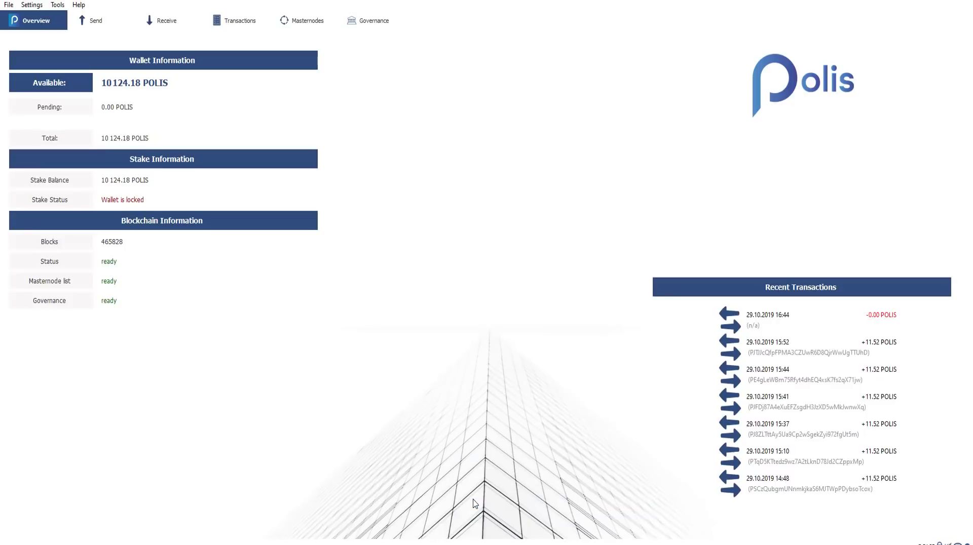
pyautogui.click(33, 6)
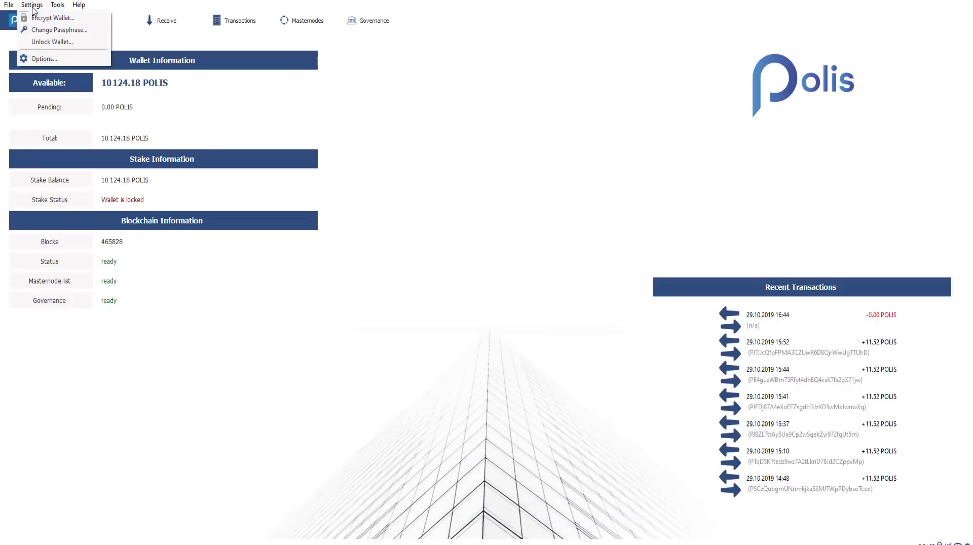
pyautogui.click(41, 42)
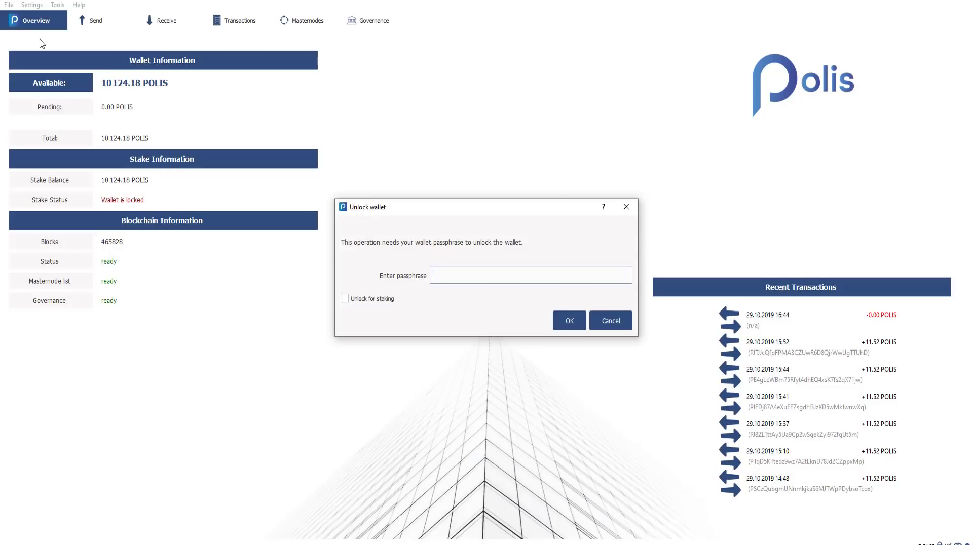
pyautogui.write('*********')
pyautogui.press('Return')
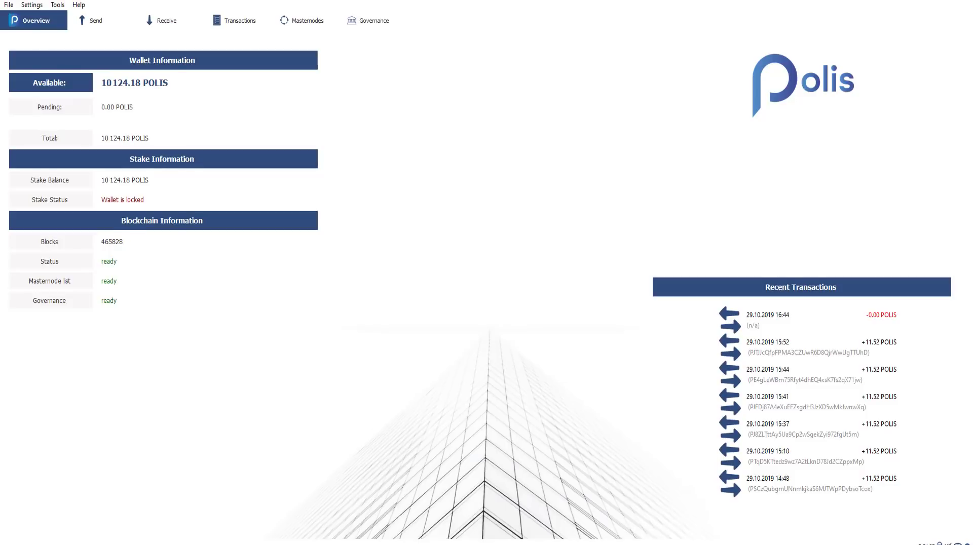
pyautogui.click(436, 544)
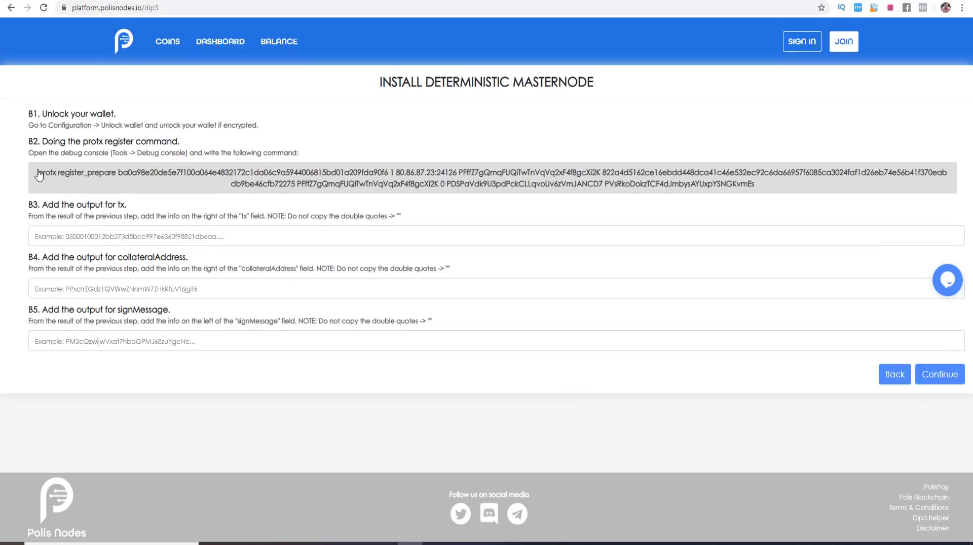
# - Copy the B2 protx register_prepare command and run it in the wallet Debug console
pyautogui.moveTo(35, 175); pyautogui.dragTo(755, 190)
pyautogui.rightClick(755, 190)
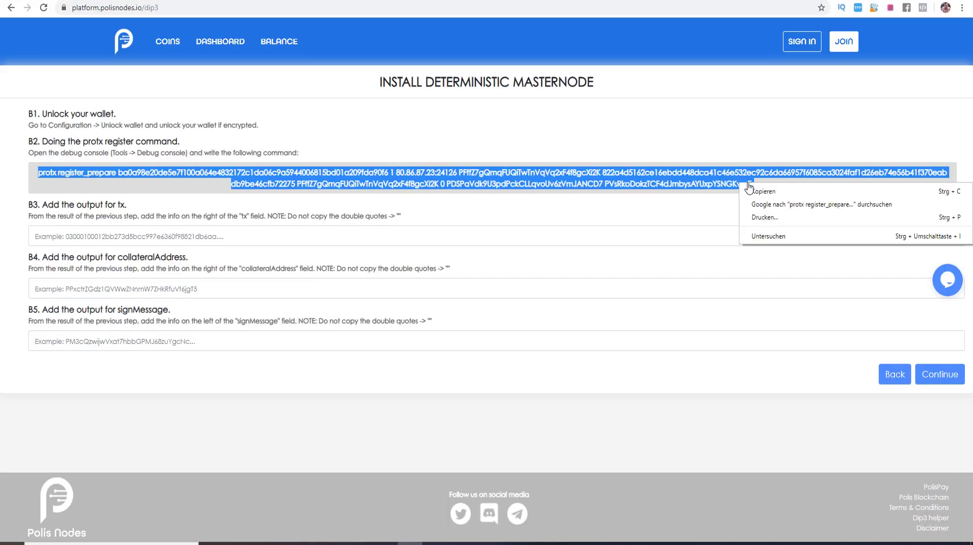
pyautogui.click(756, 197)
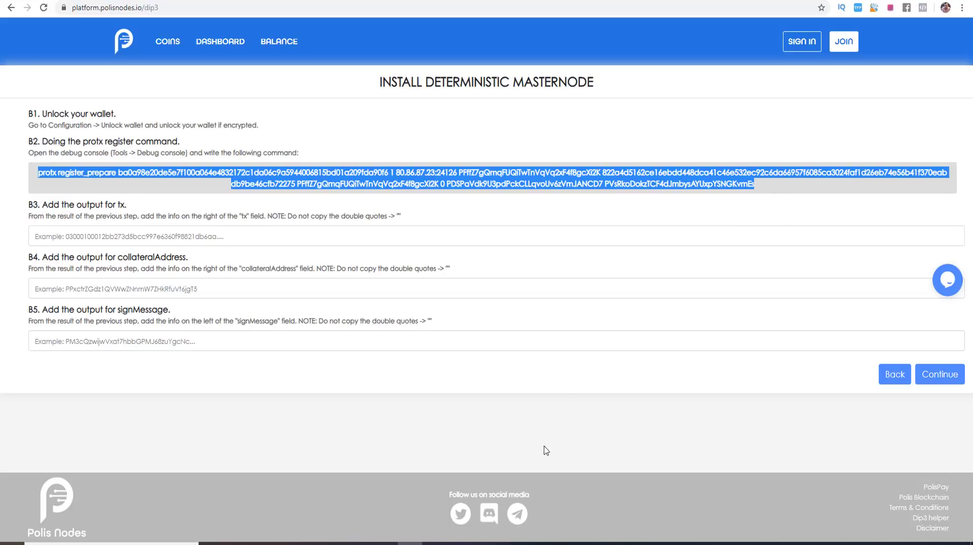
pyautogui.click(509, 544)
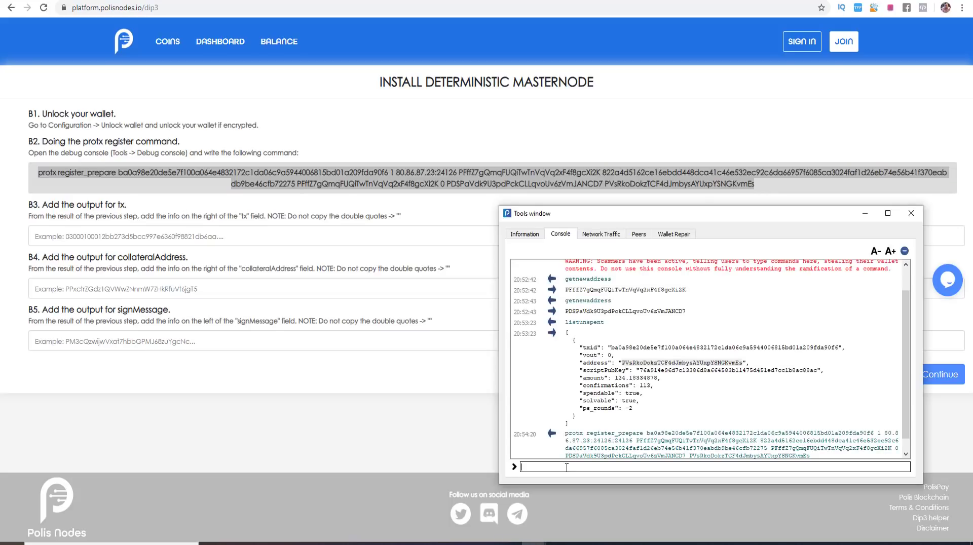
pyautogui.hotkey('ctrl', 'v')
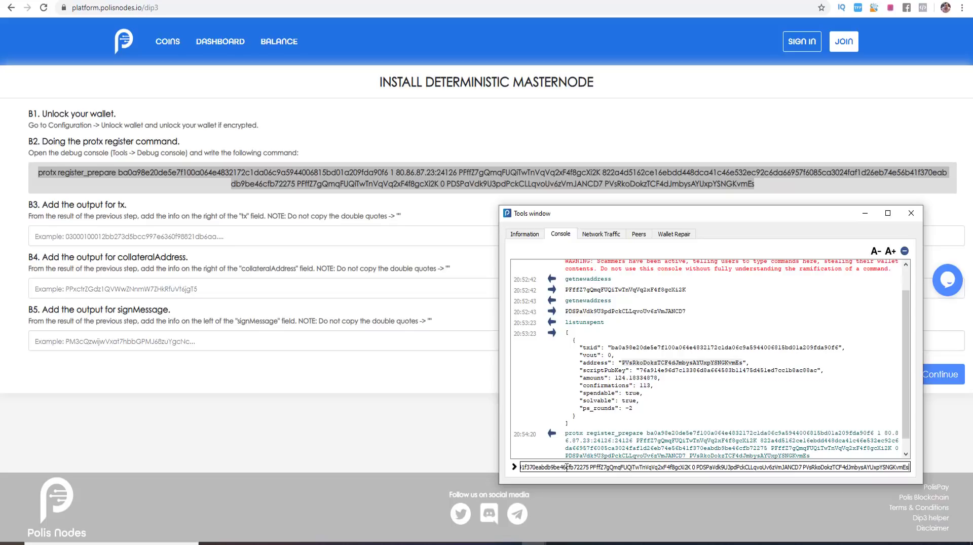
pyautogui.press('Return')
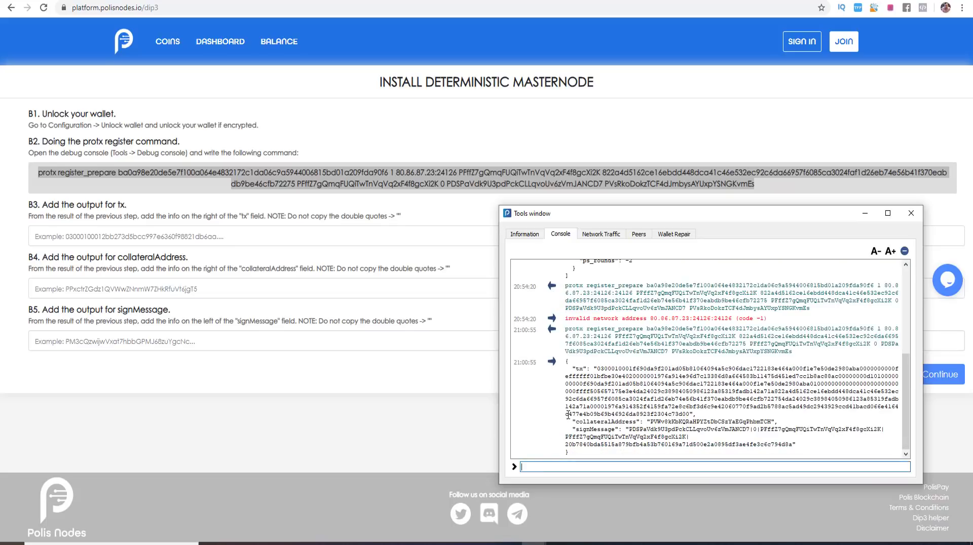
# - Copy the tx hex value from the register_prepare result
pyautogui.doubleClick(615, 384)
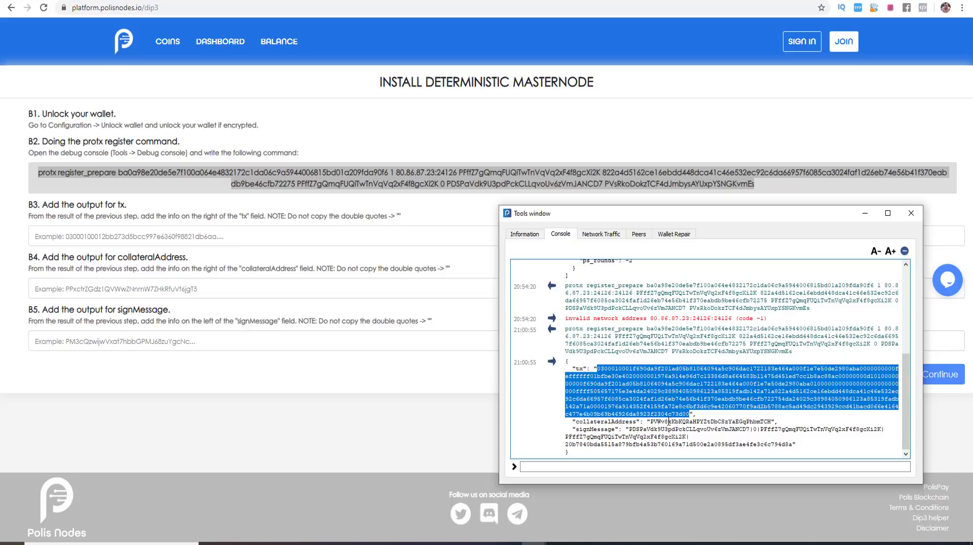
pyautogui.rightClick(666, 399)
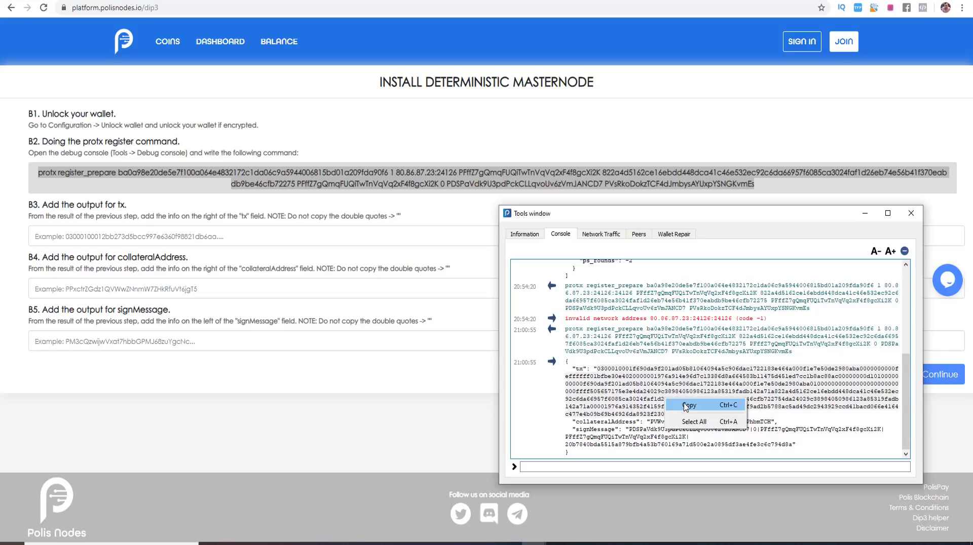
pyautogui.click(688, 405)
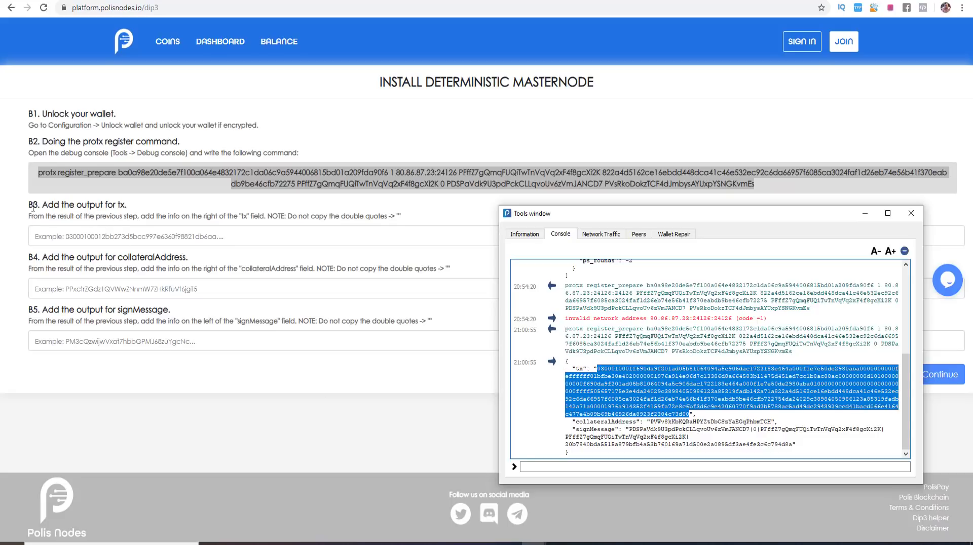
pyautogui.click(42, 233)
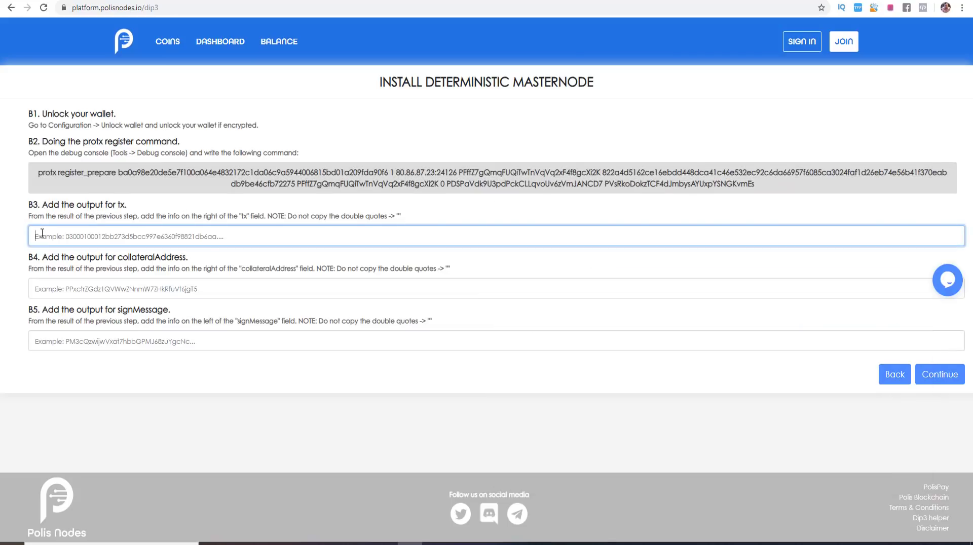
# - Paste the tx hex into B3 and the collateralAddress value into B4
pyautogui.hotkey('ctrl', 'v')
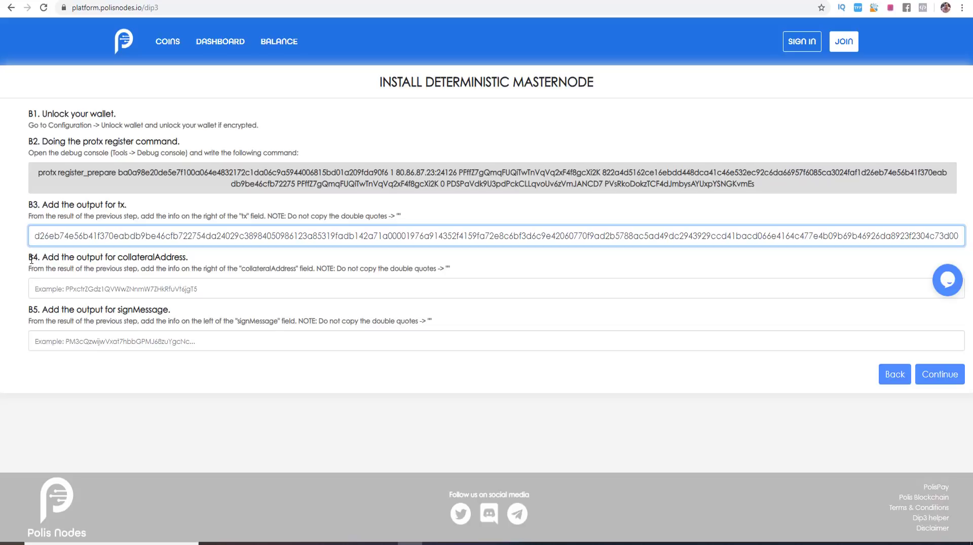
pyautogui.hotkey('alt', 'Tab')
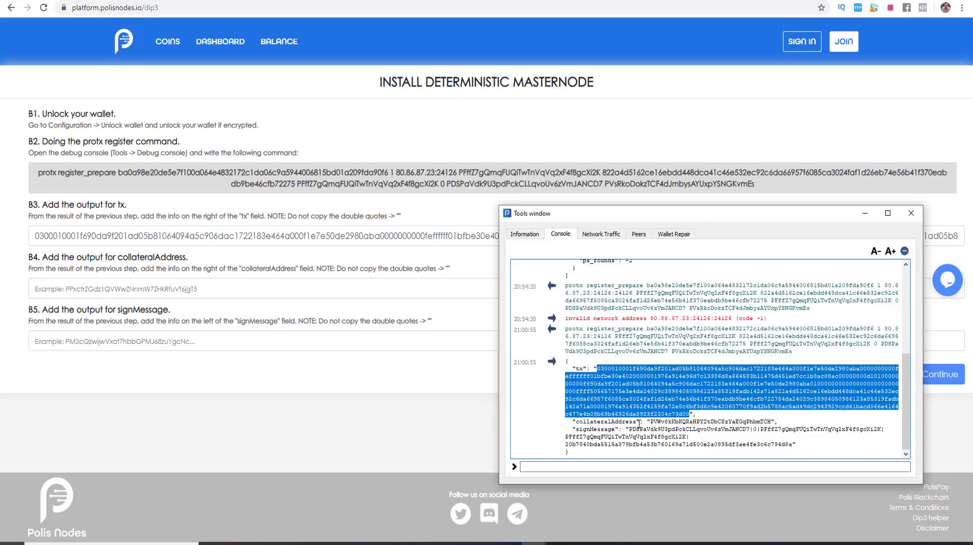
pyautogui.doubleClick(684, 422)
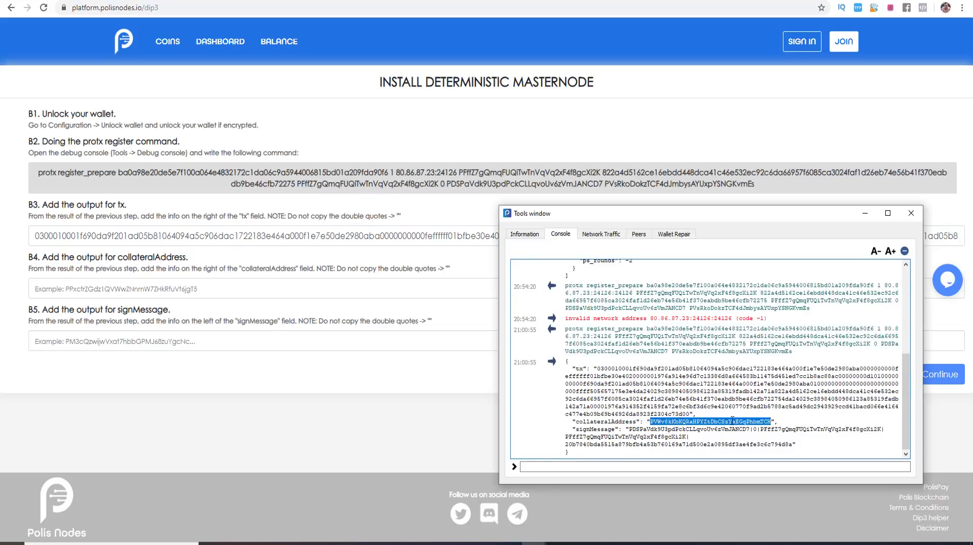
pyautogui.rightClick(745, 426)
pyautogui.click(757, 432)
pyautogui.click(54, 288)
pyautogui.hotkey('ctrl', 'v')
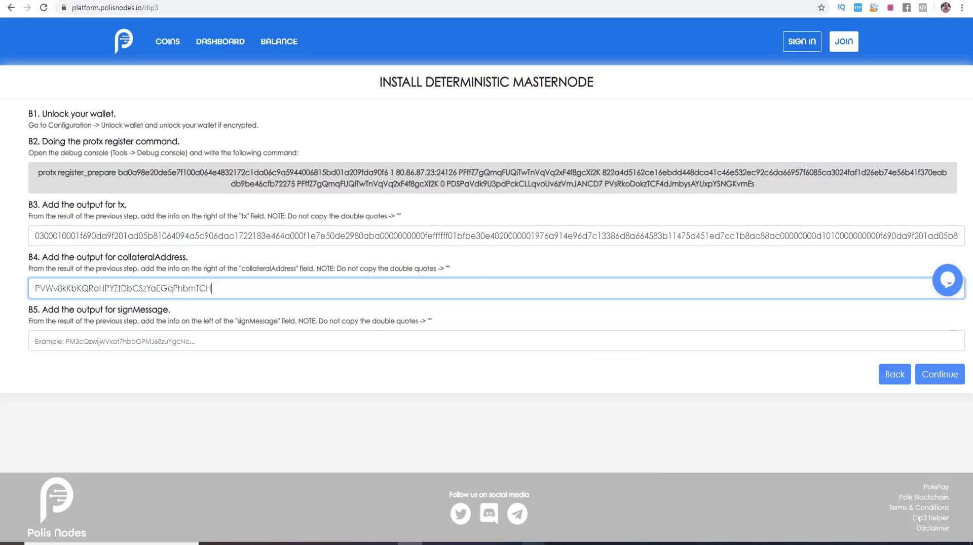
# - Copy the signMessage value from the console output into field B5
pyautogui.moveTo(533, 543)
pyautogui.click(628, 471)
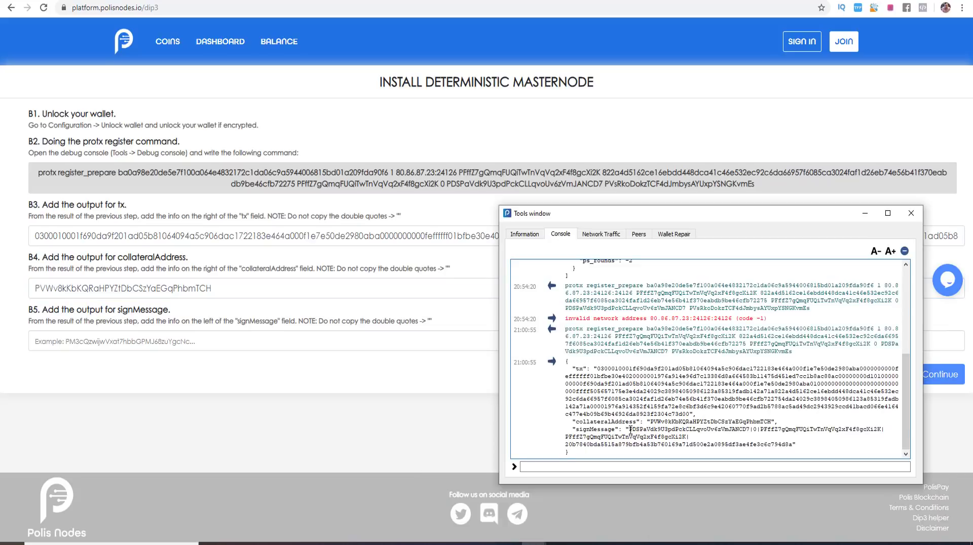
pyautogui.moveTo(629, 429); pyautogui.dragTo(791, 447)
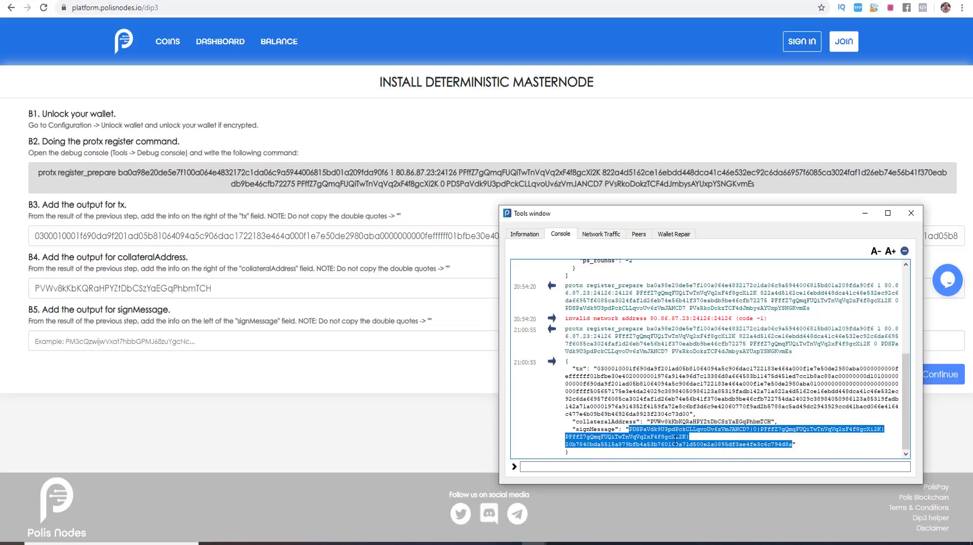
pyautogui.rightClick(676, 440)
pyautogui.click(699, 447)
pyautogui.click(52, 339)
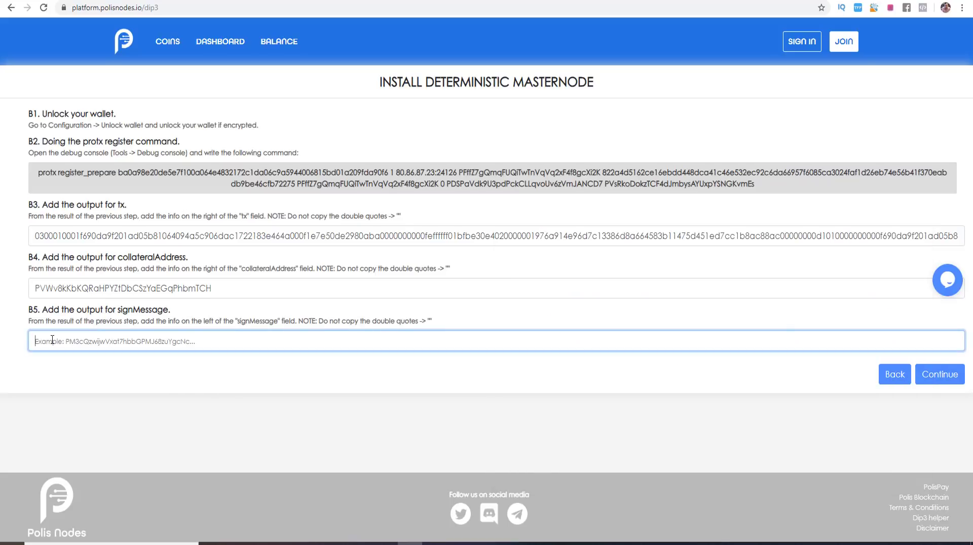
pyautogui.hotkey('ctrl', 'v')
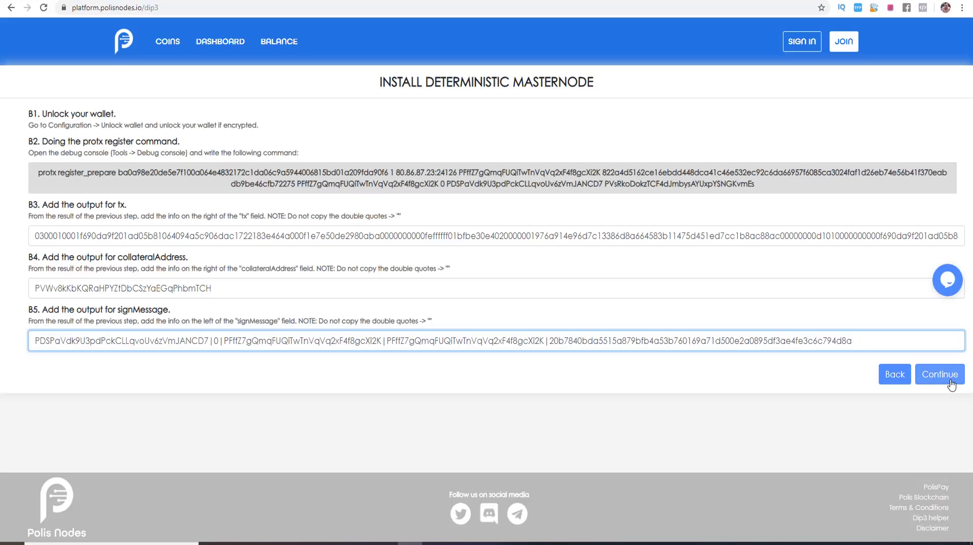
# - Continue to the signing step and run its signmessage command in the wallet console
pyautogui.click(952, 385)
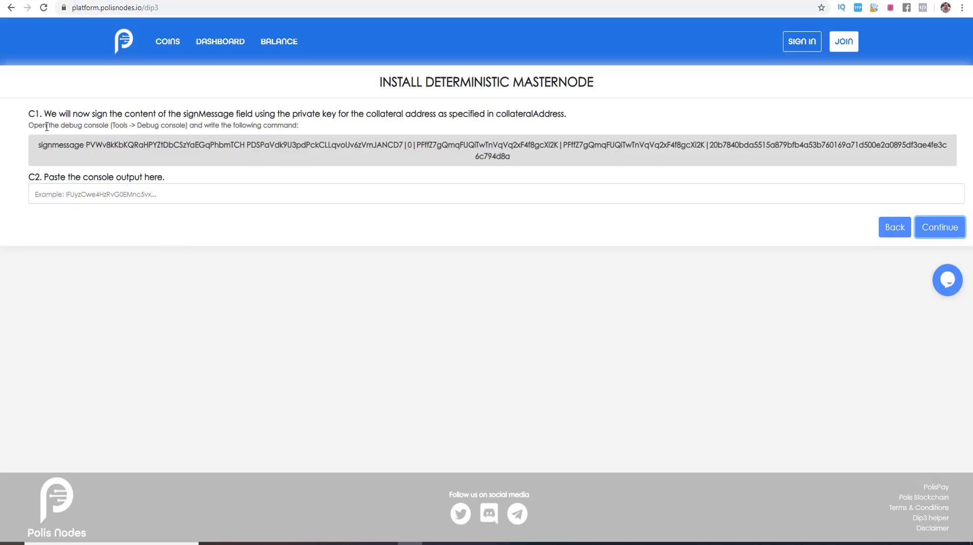
pyautogui.moveTo(37, 149); pyautogui.dragTo(517, 158)
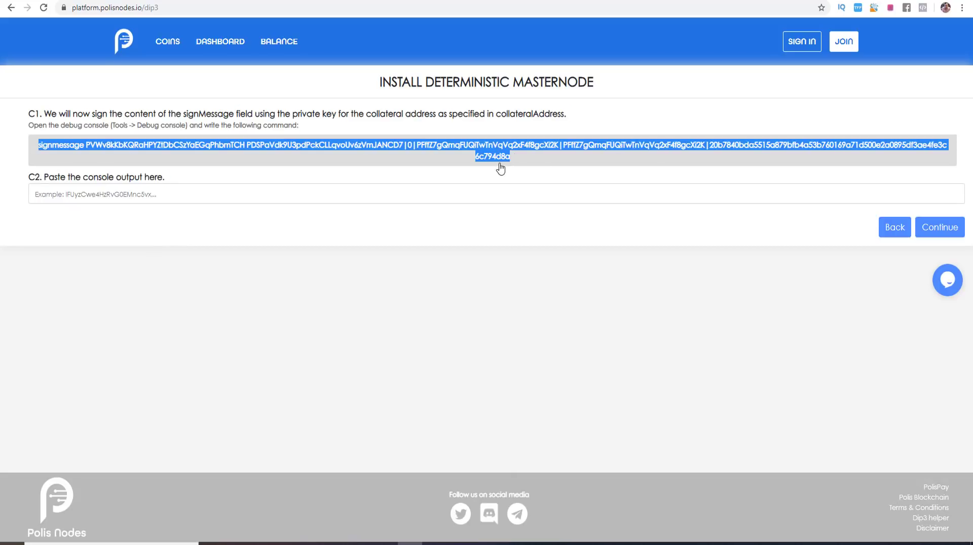
pyautogui.rightClick(501, 162)
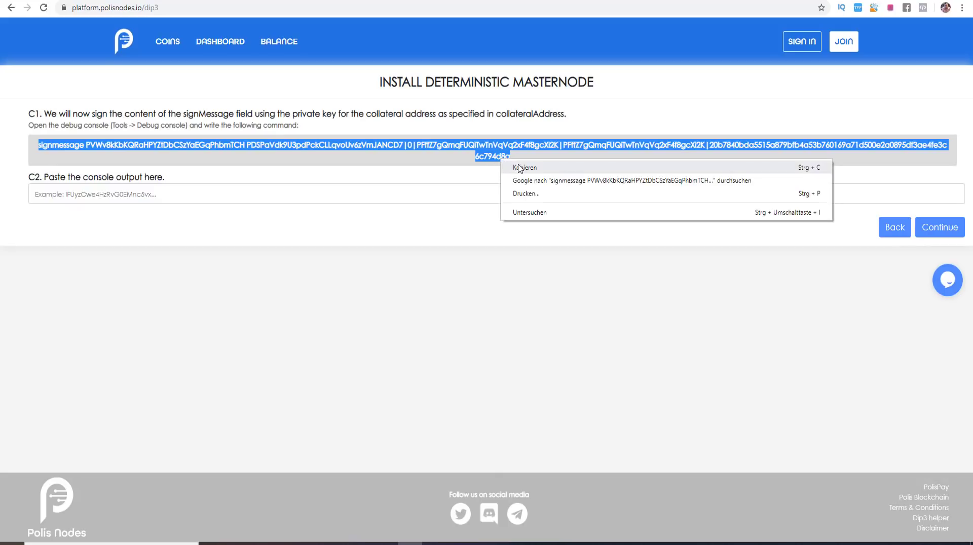
pyautogui.click(519, 166)
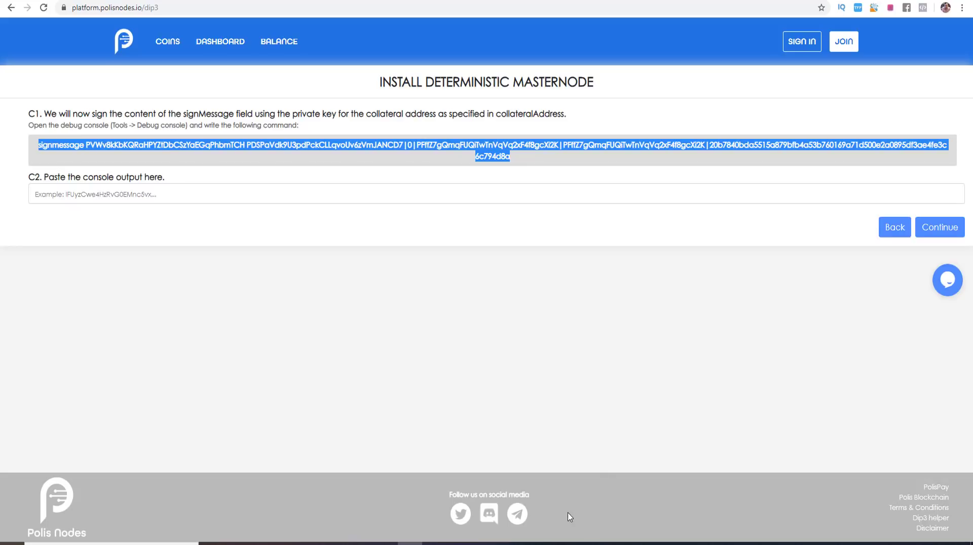
pyautogui.click(532, 543)
pyautogui.click(613, 466)
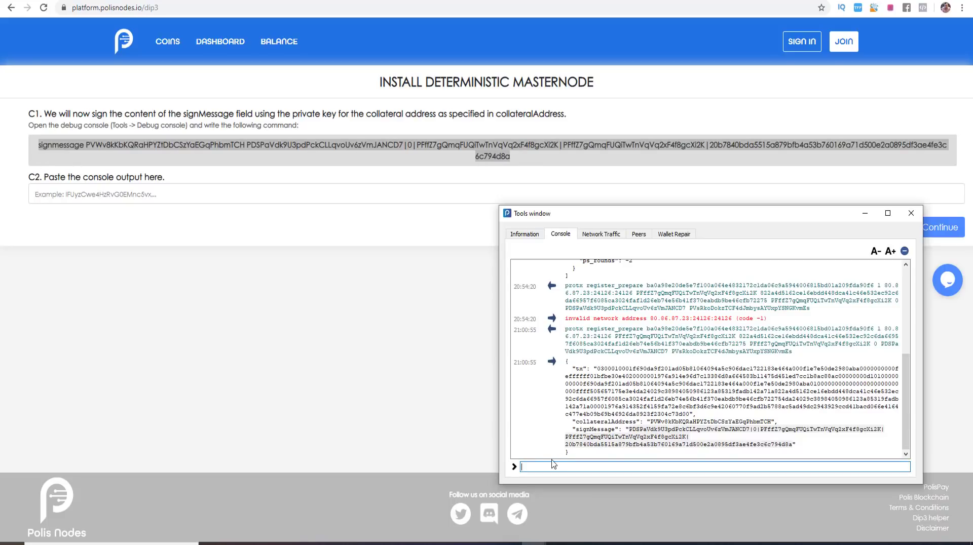
pyautogui.hotkey('ctrl', 'v')
pyautogui.press('Return')
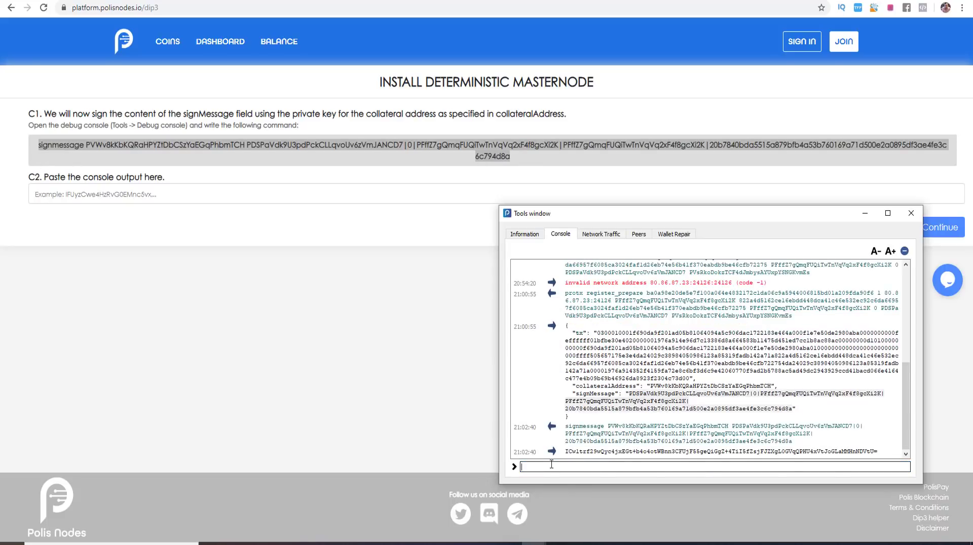
# - Copy the returned signature and paste it into field C2
pyautogui.doubleClick(576, 451)
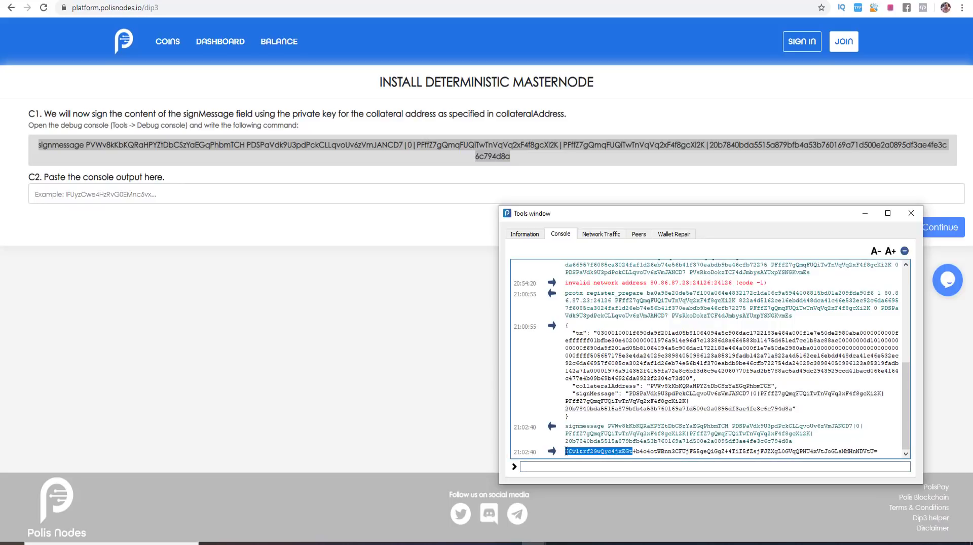
pyautogui.click(566, 451)
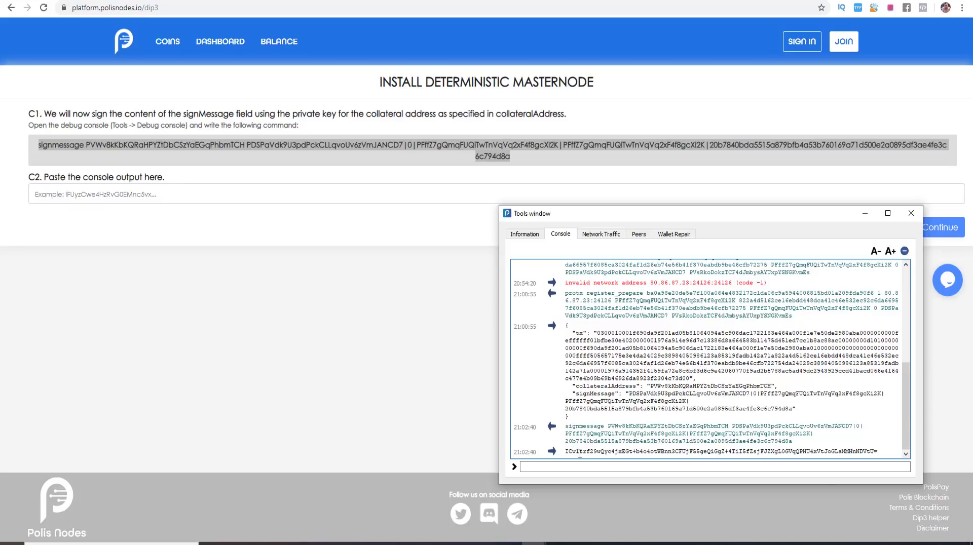
pyautogui.moveTo(876, 452)
pyautogui.mouseDown()
pyautogui.moveTo(566, 455)
pyautogui.moveTo(567, 447)
pyautogui.mouseUp()
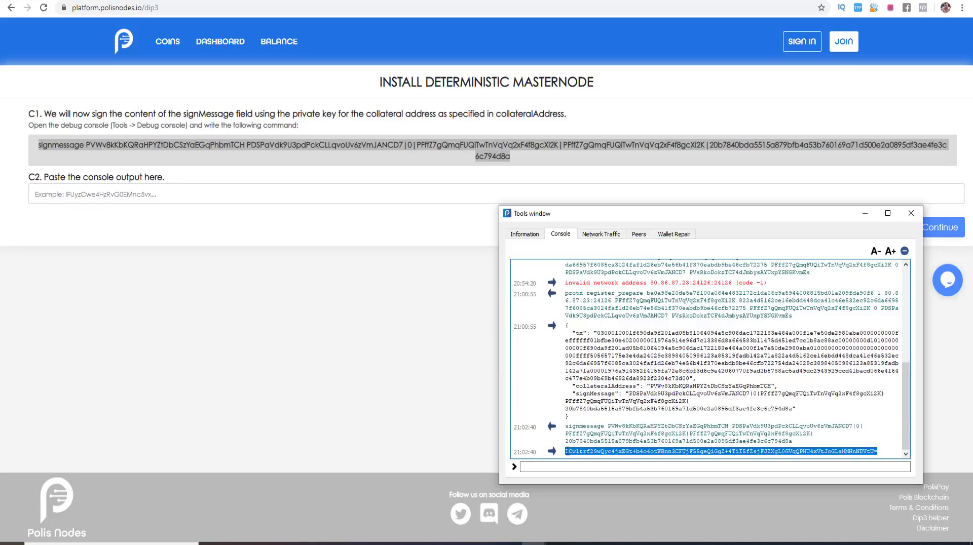
pyautogui.rightClick(575, 452)
pyautogui.click(593, 519)
pyautogui.click(38, 195)
pyautogui.hotkey('ctrl', 'v')
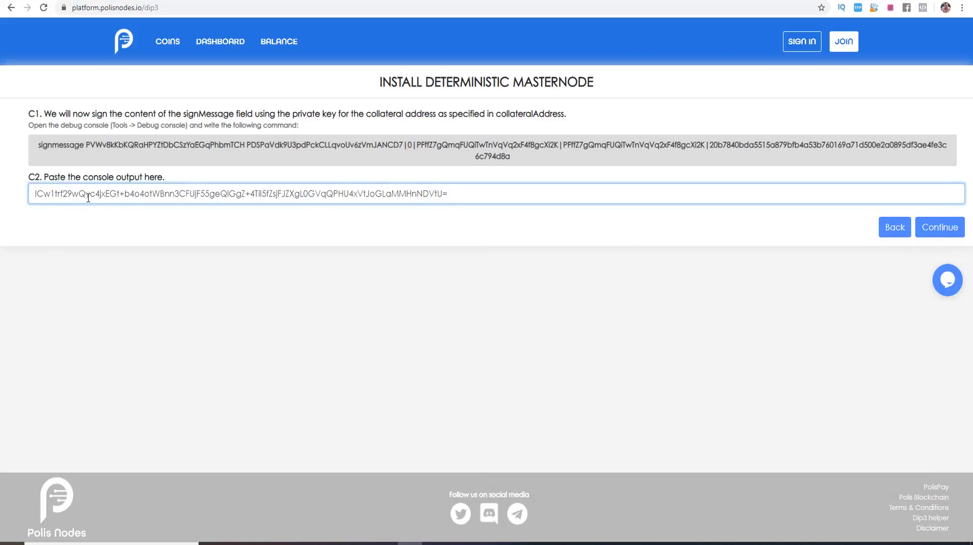
# - Continue, then run the protx register_submit command in the wallet console to send the registration
pyautogui.click(932, 234)
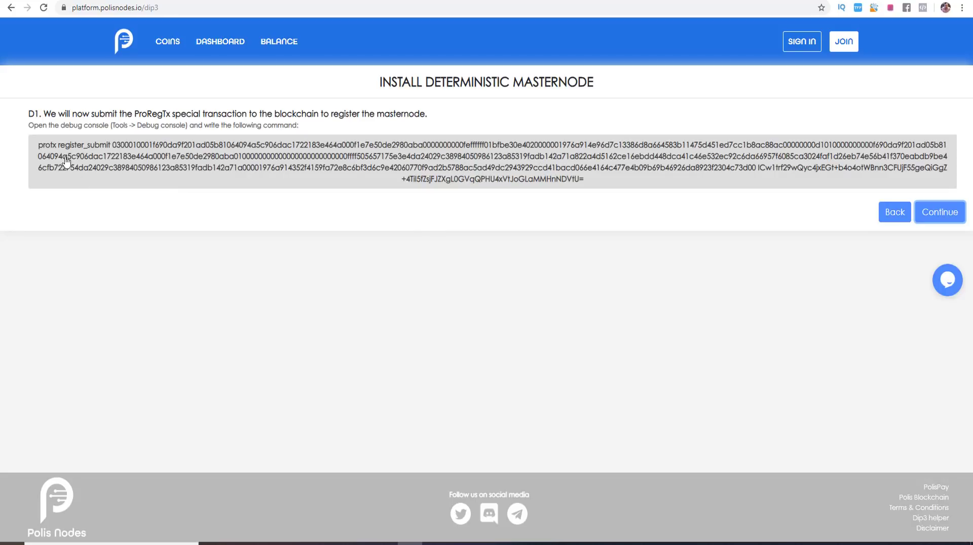
pyautogui.moveTo(39, 148); pyautogui.dragTo(576, 194)
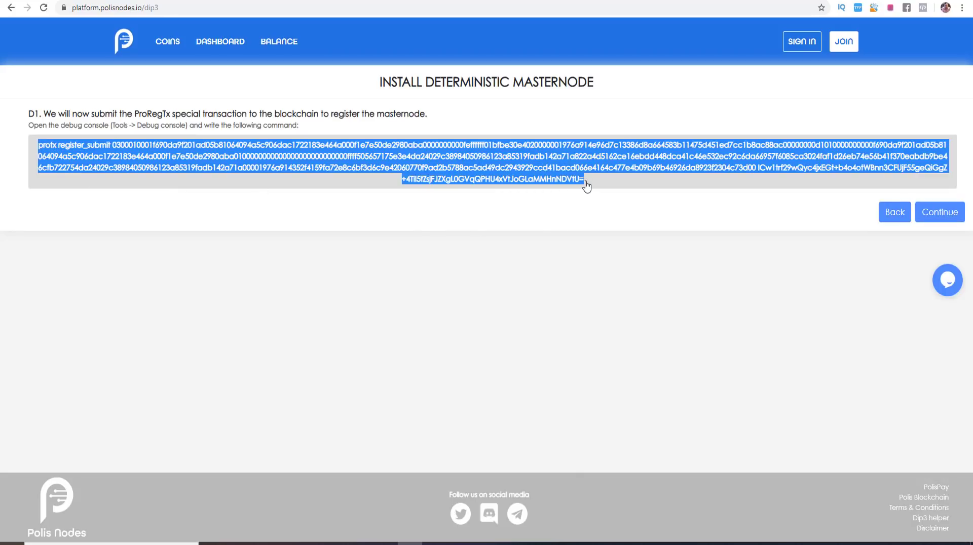
pyautogui.rightClick(540, 159)
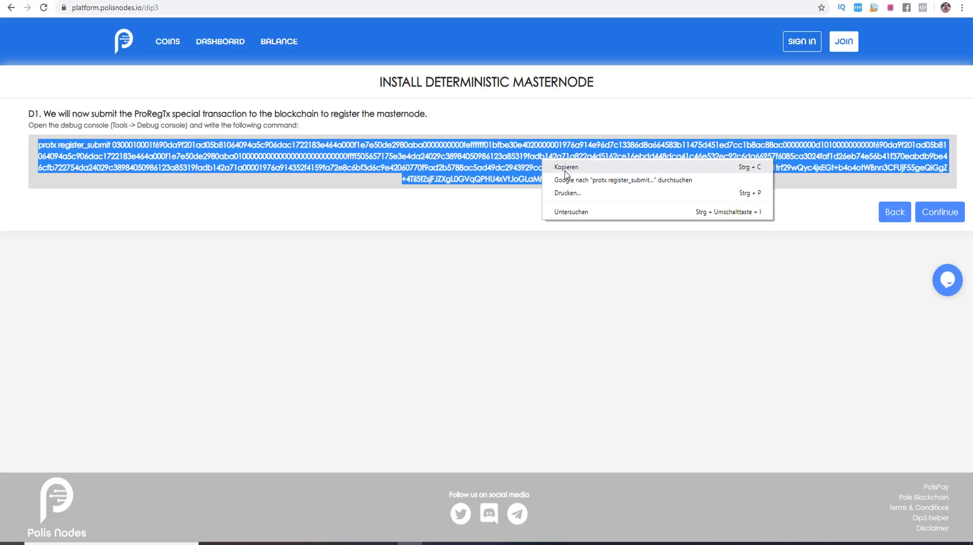
pyautogui.click(563, 167)
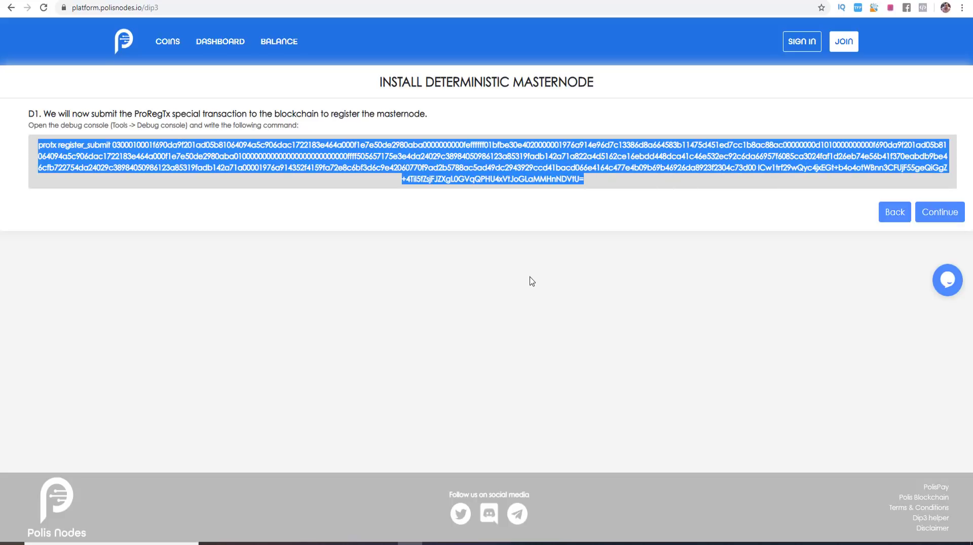
pyautogui.hotkey('alt', 'Tab')
pyautogui.click(606, 467)
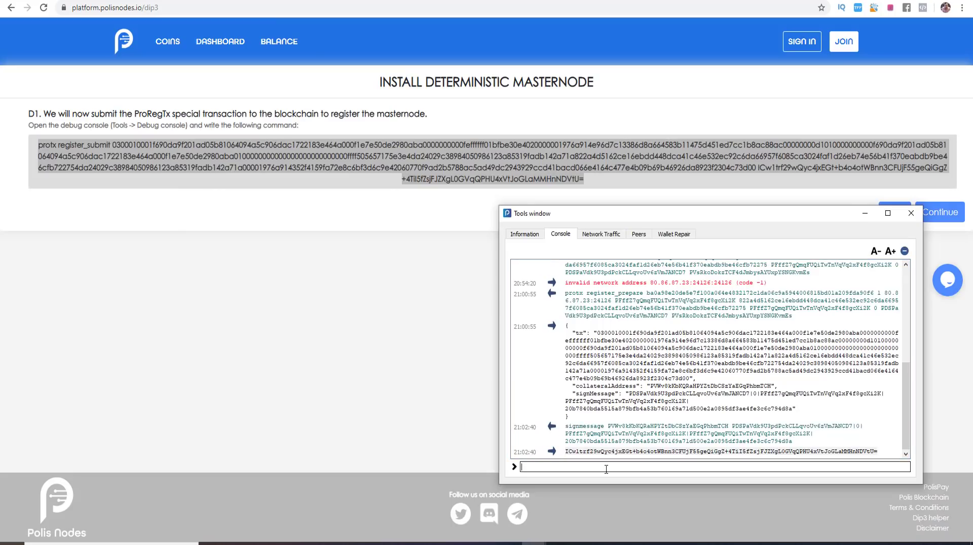
pyautogui.hotkey('ctrl', 'v')
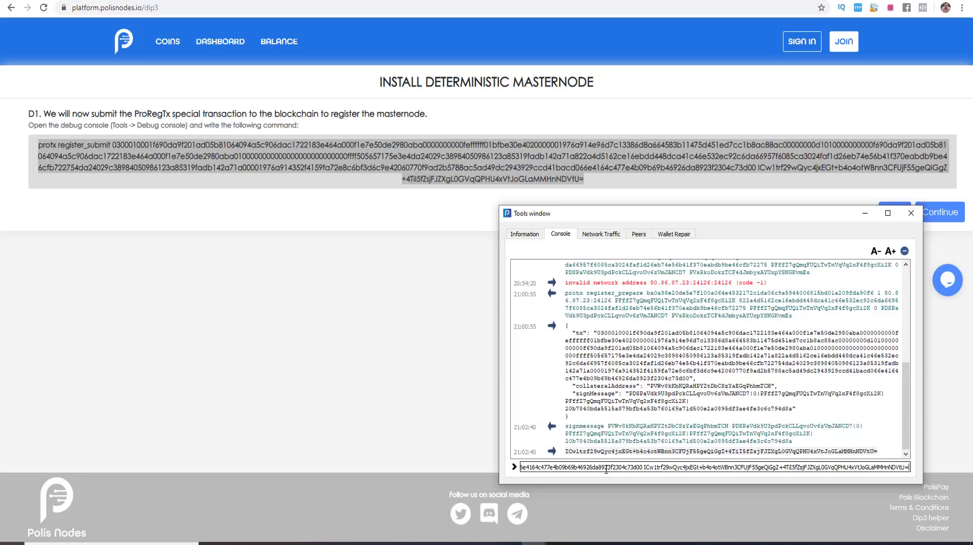
pyautogui.press('Return')
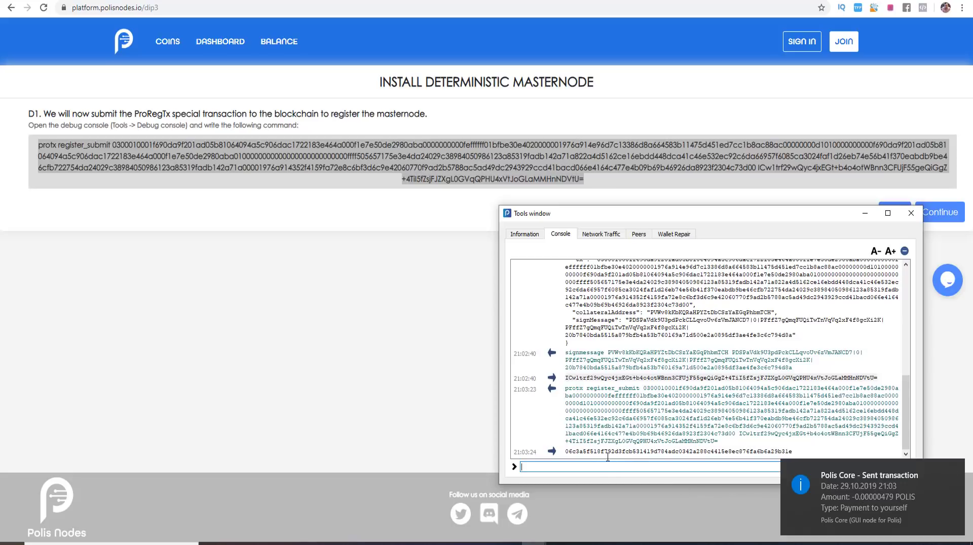
# - Continue to the Congratulations page confirming the masternode is enabled
pyautogui.click(960, 214)
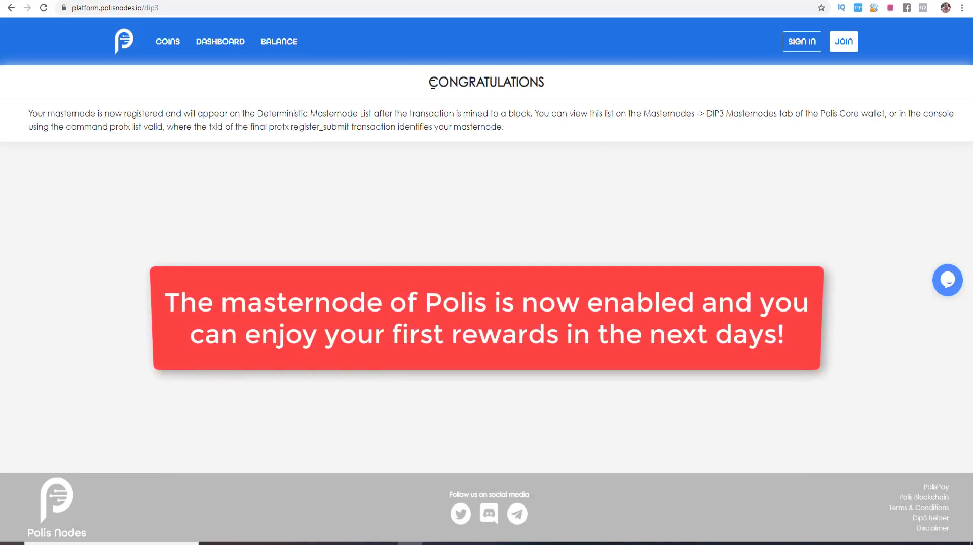
pyautogui.moveTo(433, 84); pyautogui.dragTo(450, 84)
pyautogui.click(456, 84)
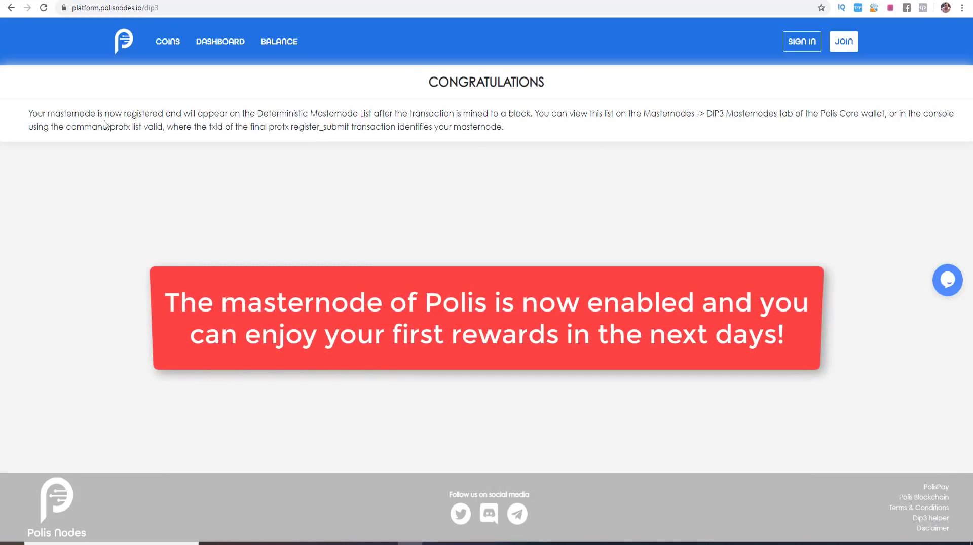